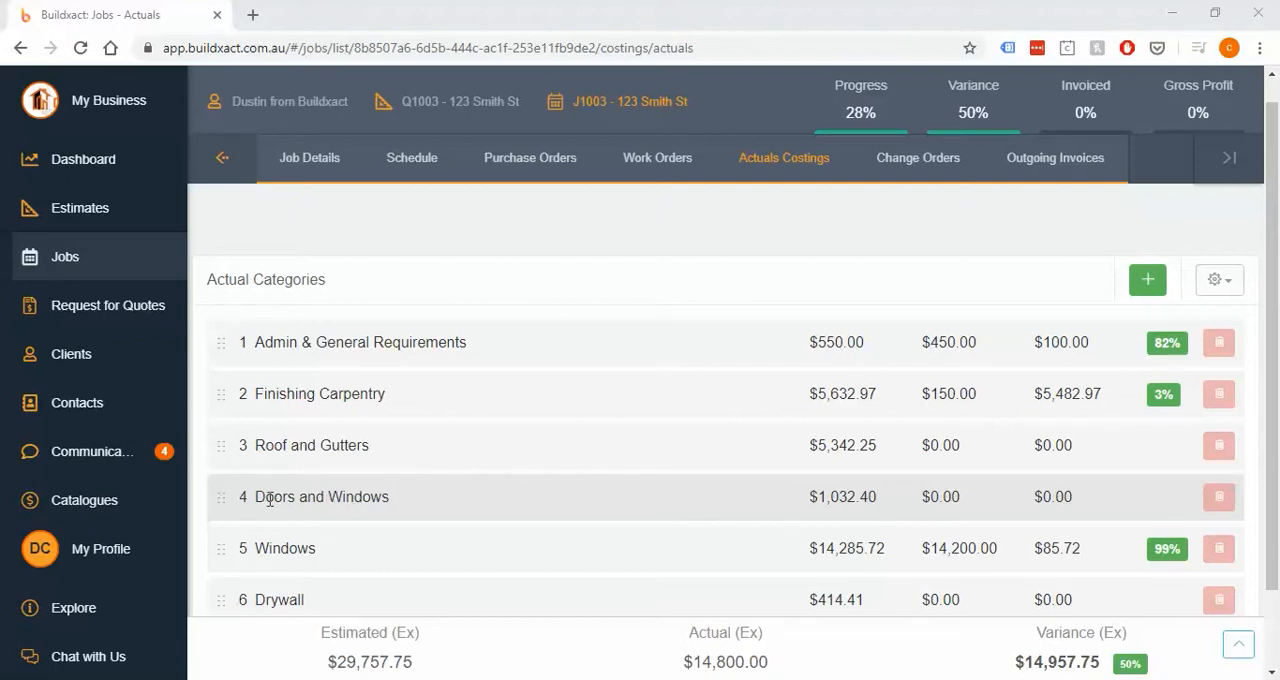
- Start an order for the Labour (Door Internal) item in the Doors and Windows category
{"action": "left_click_drag", "start_coordinate": [255, 497], "coordinate": [406, 514]}
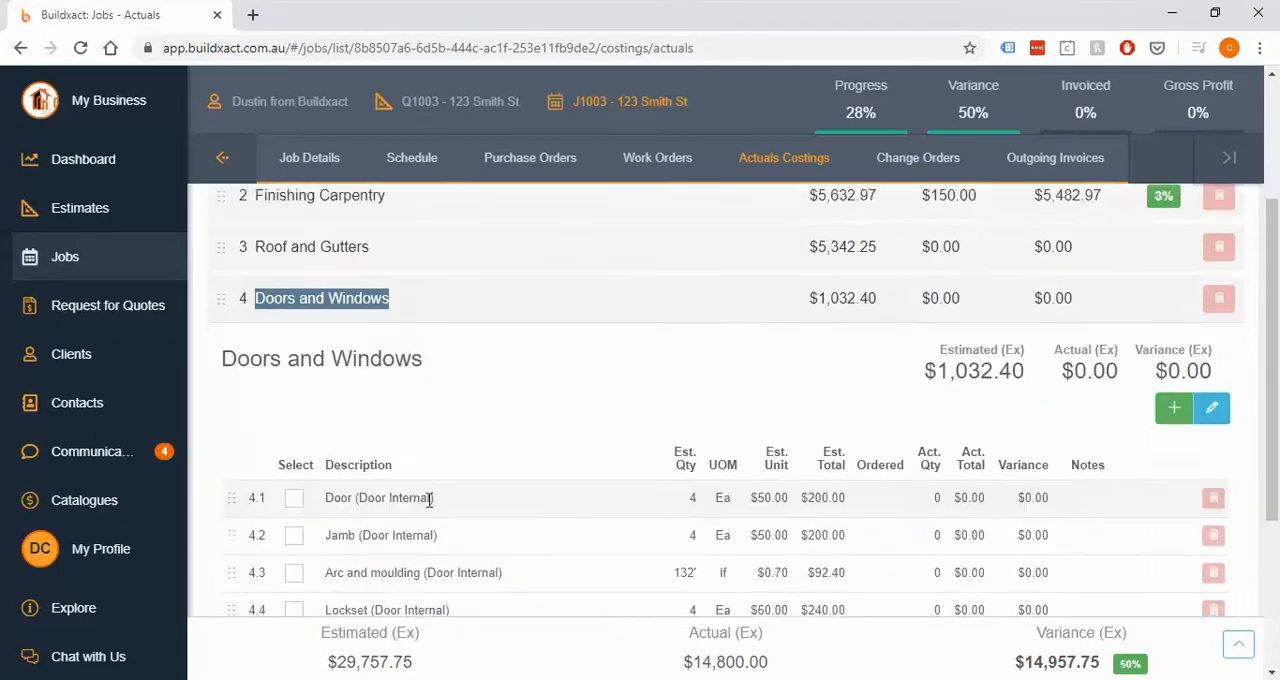
{"action": "left_click_drag", "start_coordinate": [322, 567], "coordinate": [482, 580]}
{"action": "left_click", "coordinate": [296, 568]}
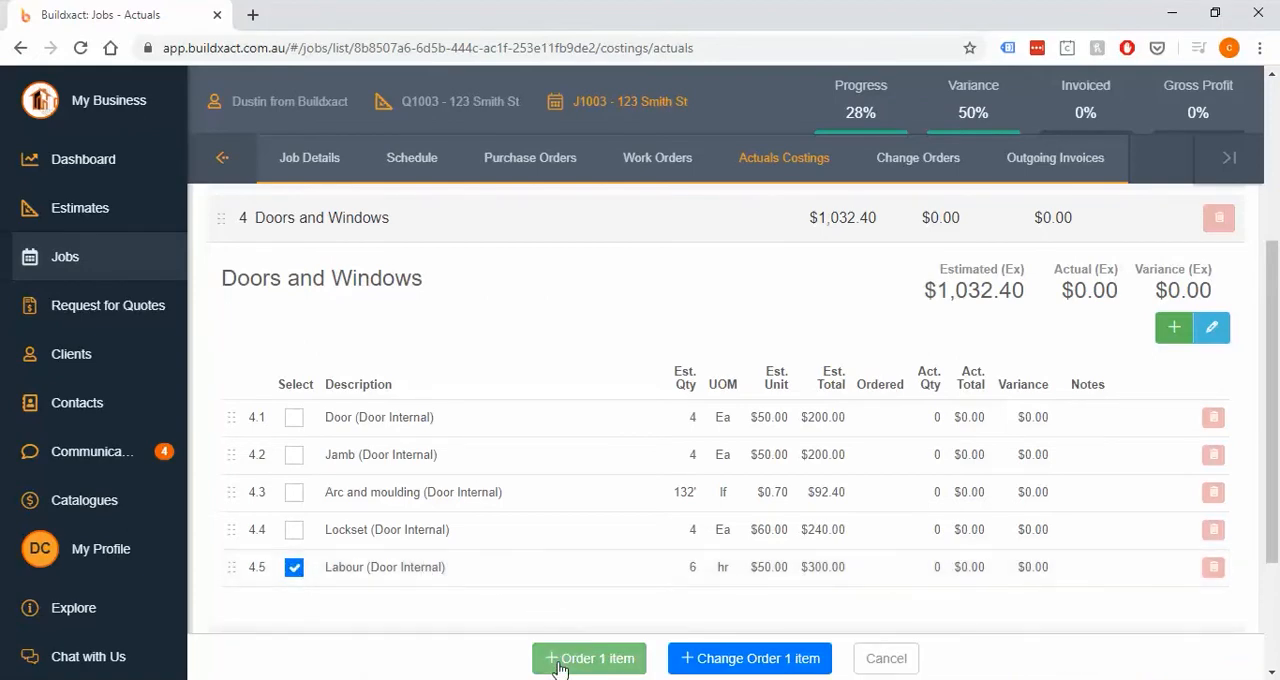
{"action": "left_click", "coordinate": [583, 662]}
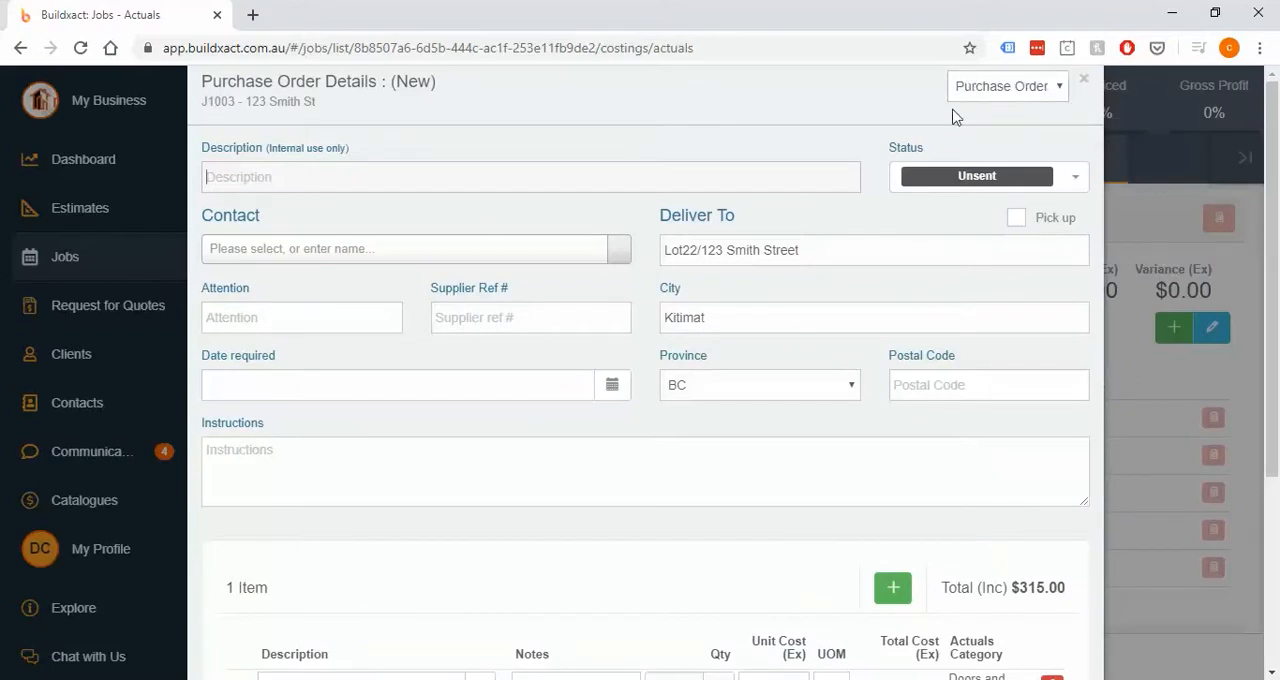
- Change the new order's type from purchase order to Work Order
{"action": "left_click", "coordinate": [1010, 90]}
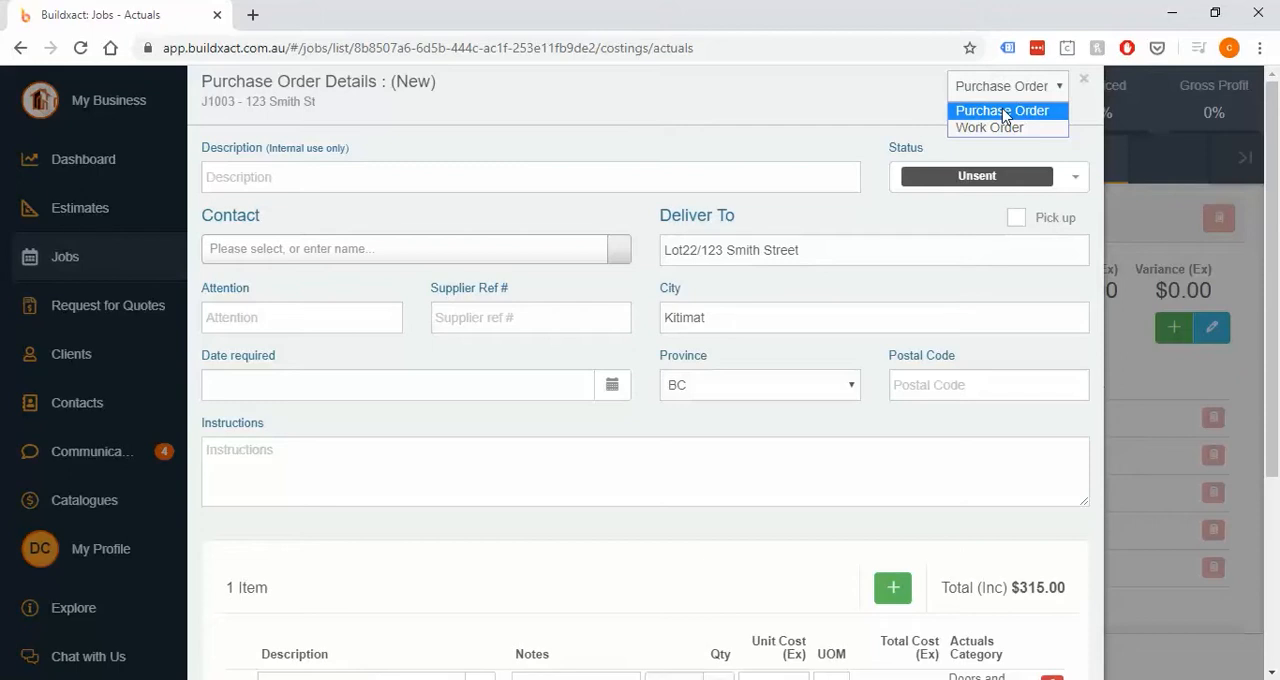
{"action": "left_click", "coordinate": [1003, 111]}
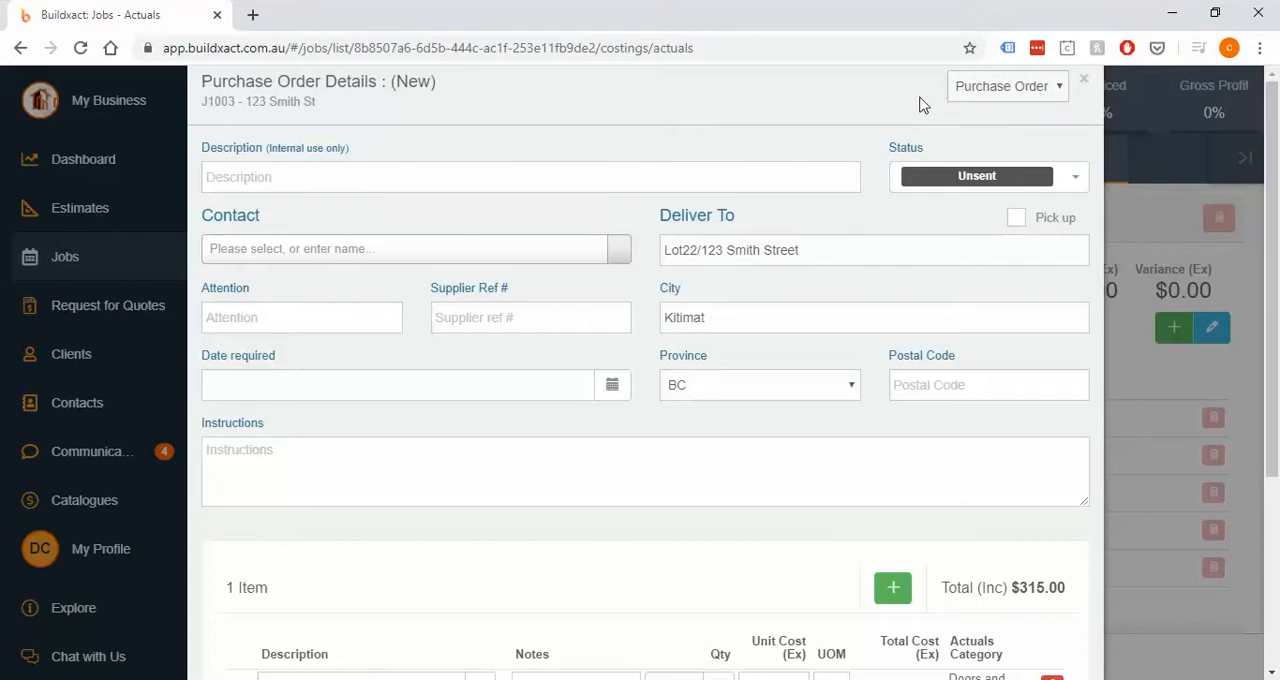
{"action": "left_click", "coordinate": [970, 92]}
{"action": "left_click", "coordinate": [978, 128]}
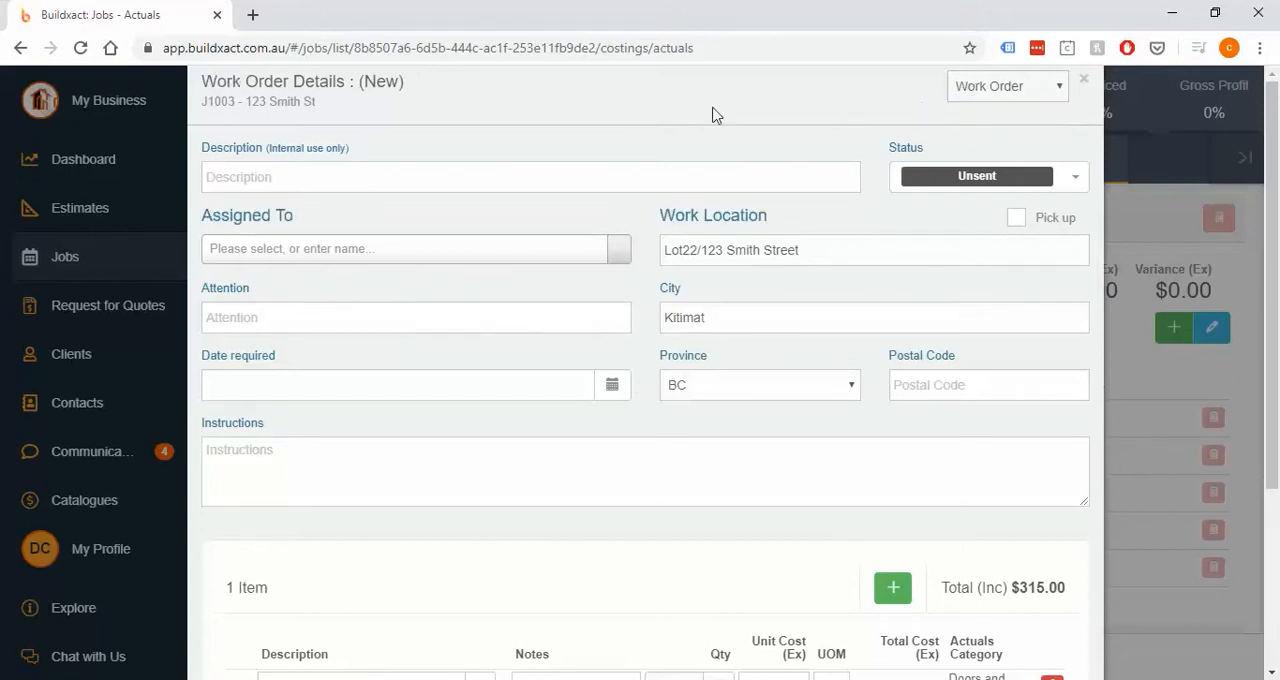
{"action": "left_click_drag", "start_coordinate": [351, 216], "coordinate": [200, 220]}
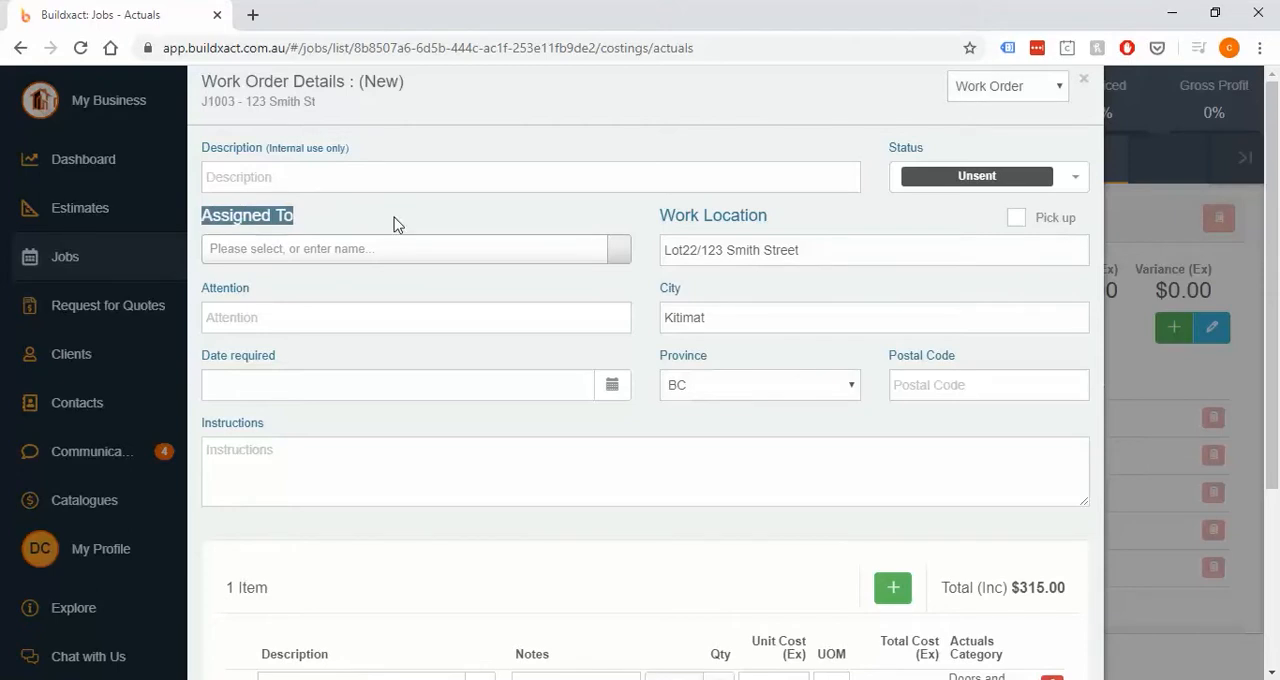
- Examine the status options available for the work order, keeping the current status
{"action": "left_click", "coordinate": [961, 178]}
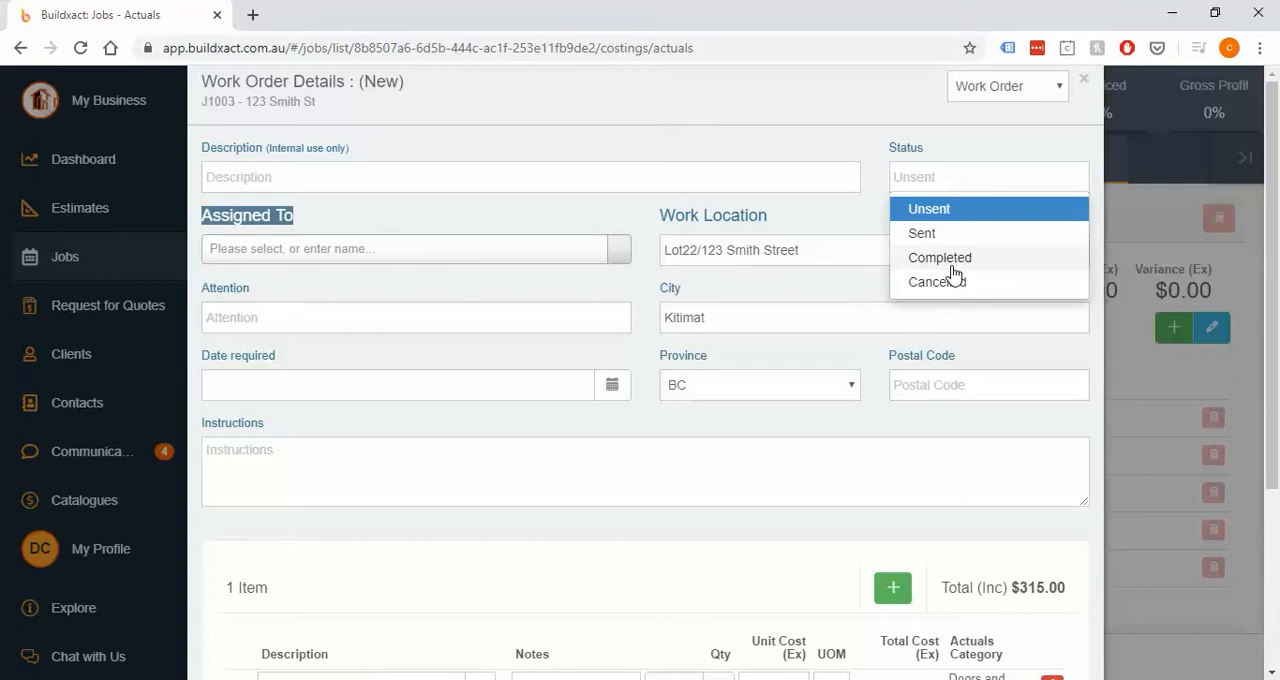
{"action": "left_click", "coordinate": [616, 457]}
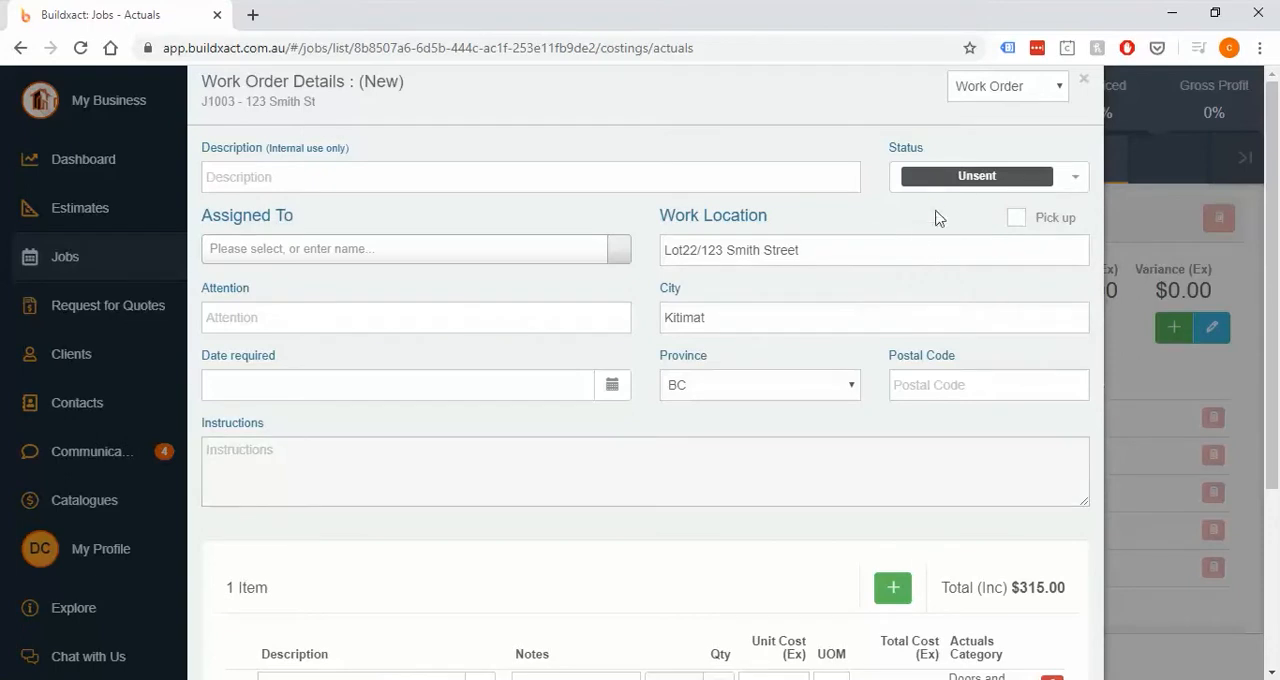
{"action": "left_click", "coordinate": [962, 178]}
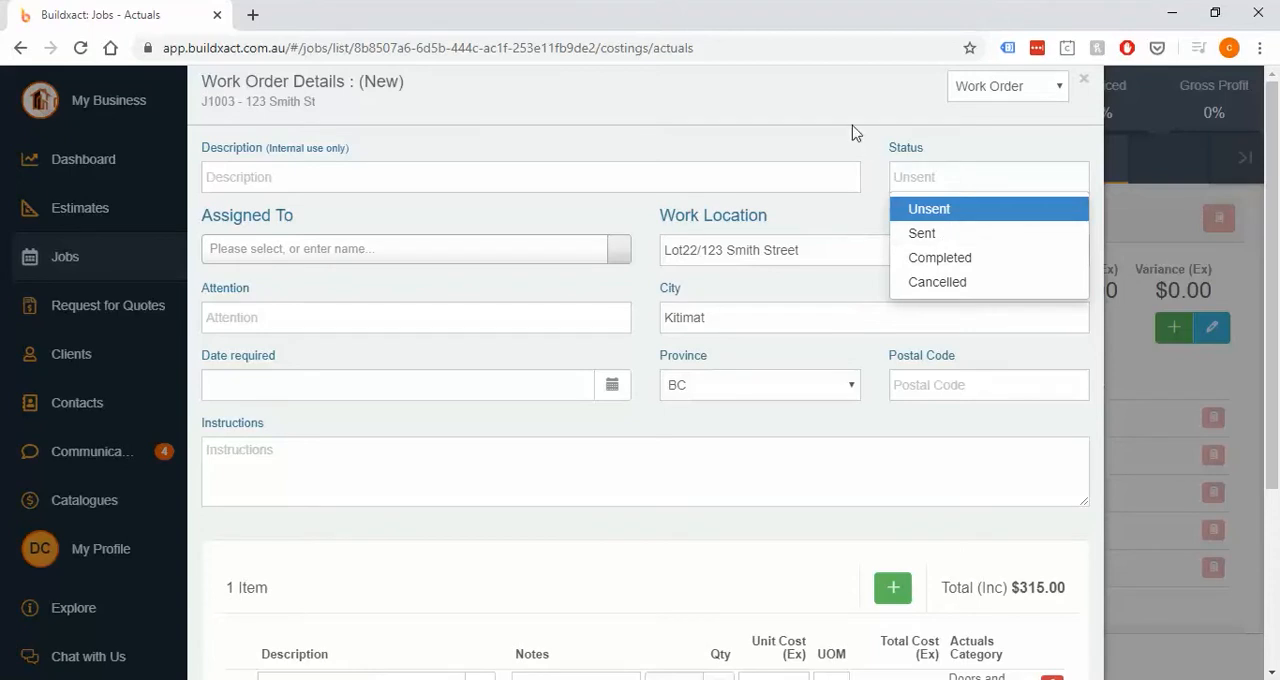
{"action": "left_click", "coordinate": [778, 128]}
- Describe the work order as "Labour to install" and assign it to the second-listed D & C Contracting contact
{"action": "left_click", "coordinate": [686, 166]}
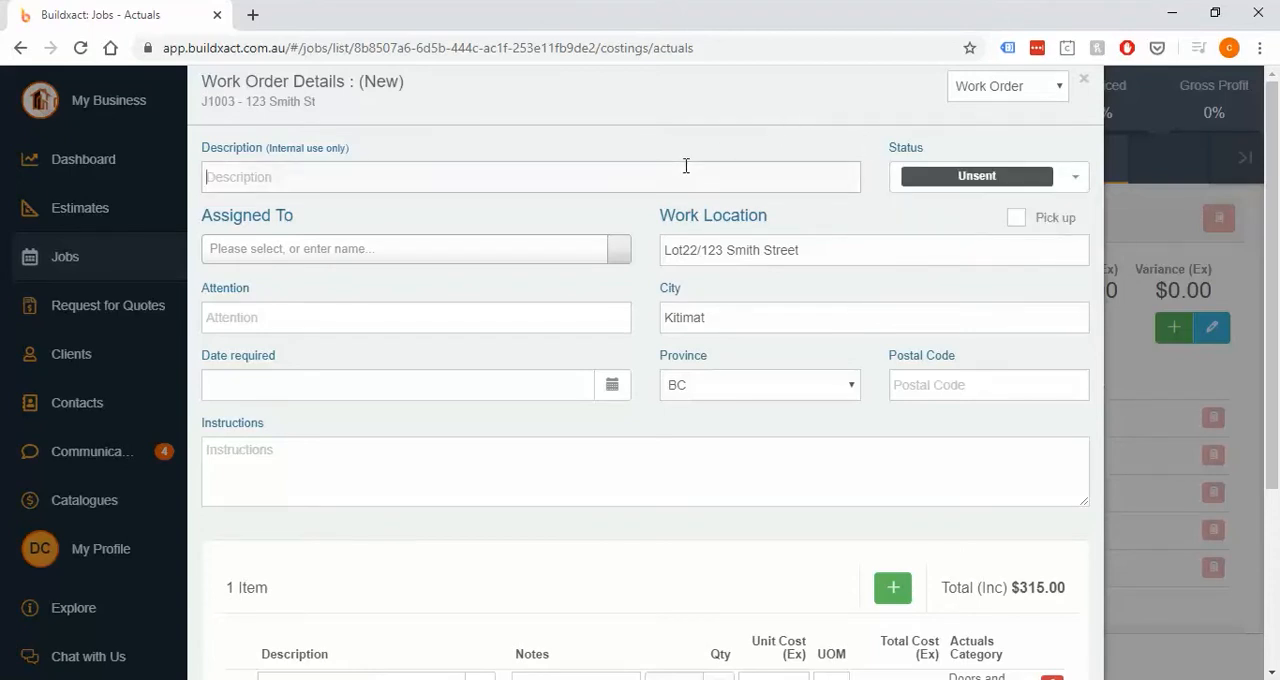
{"action": "type", "text": "Labour to install"}
{"action": "left_click", "coordinate": [472, 258]}
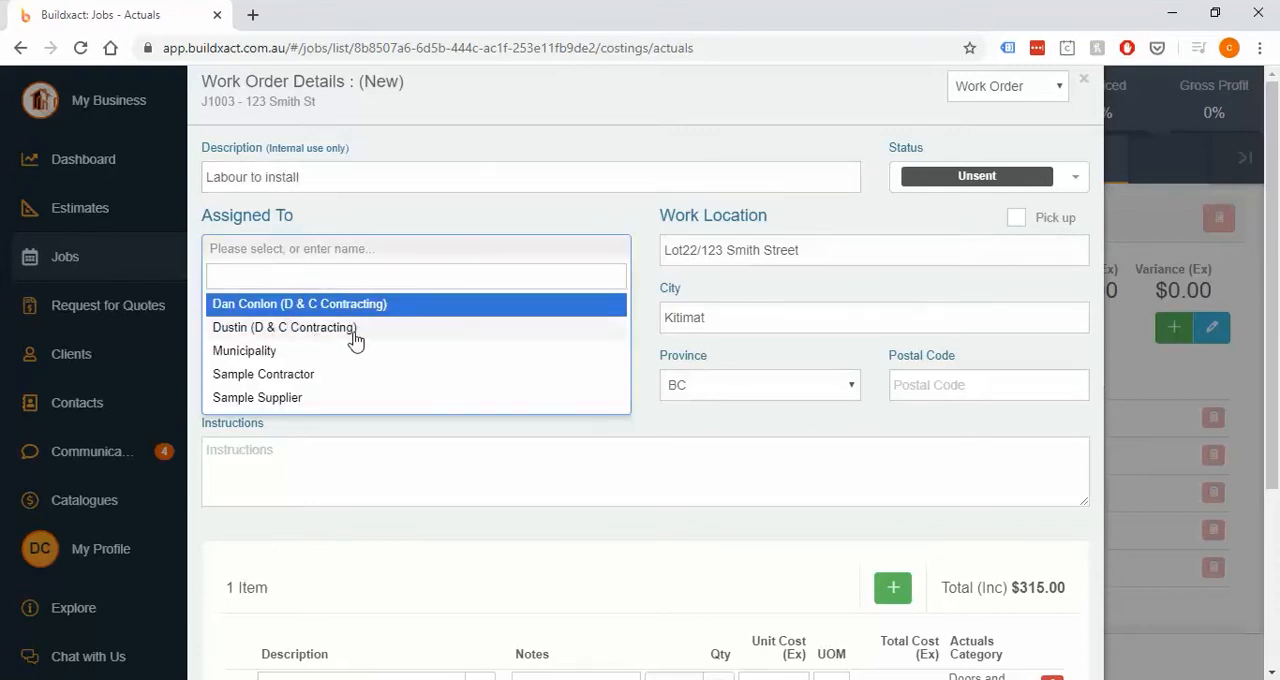
{"action": "left_click", "coordinate": [283, 330]}
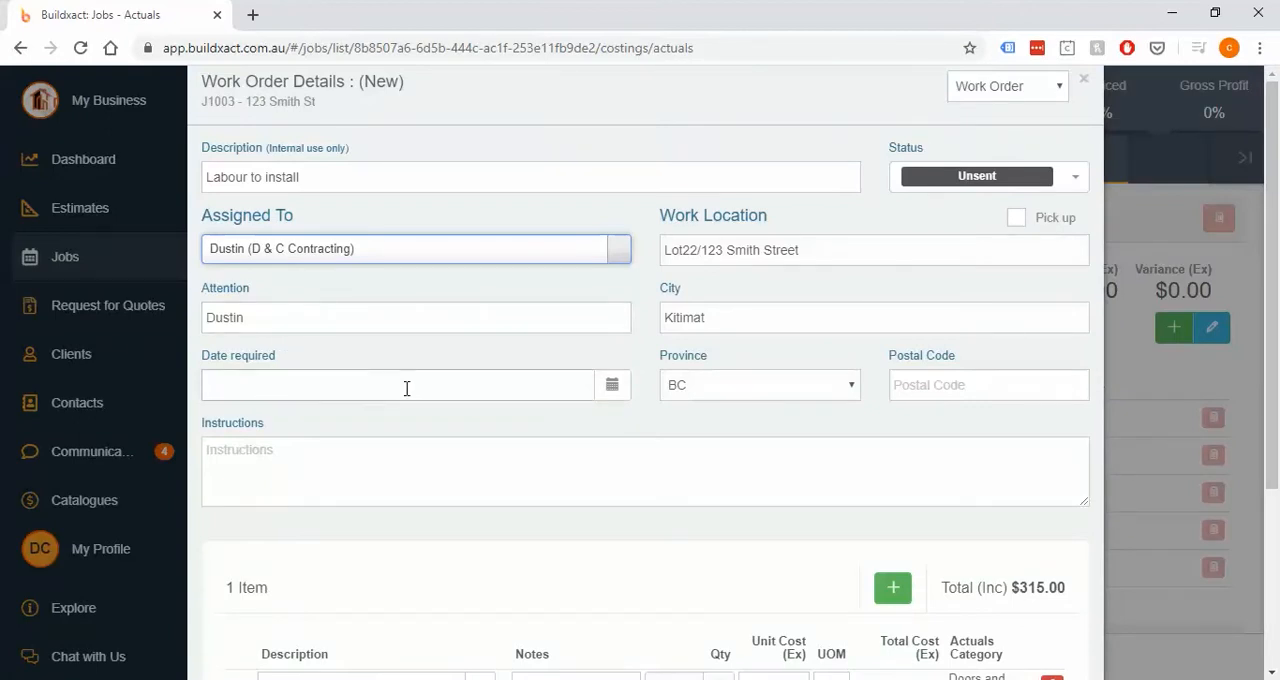
{"action": "left_click", "coordinate": [272, 276]}
- Review the quantity, unit cost and unit of measure of the work order's labour item
{"action": "scroll", "coordinate": [286, 290], "scroll_direction": "down", "scroll_amount": 2}
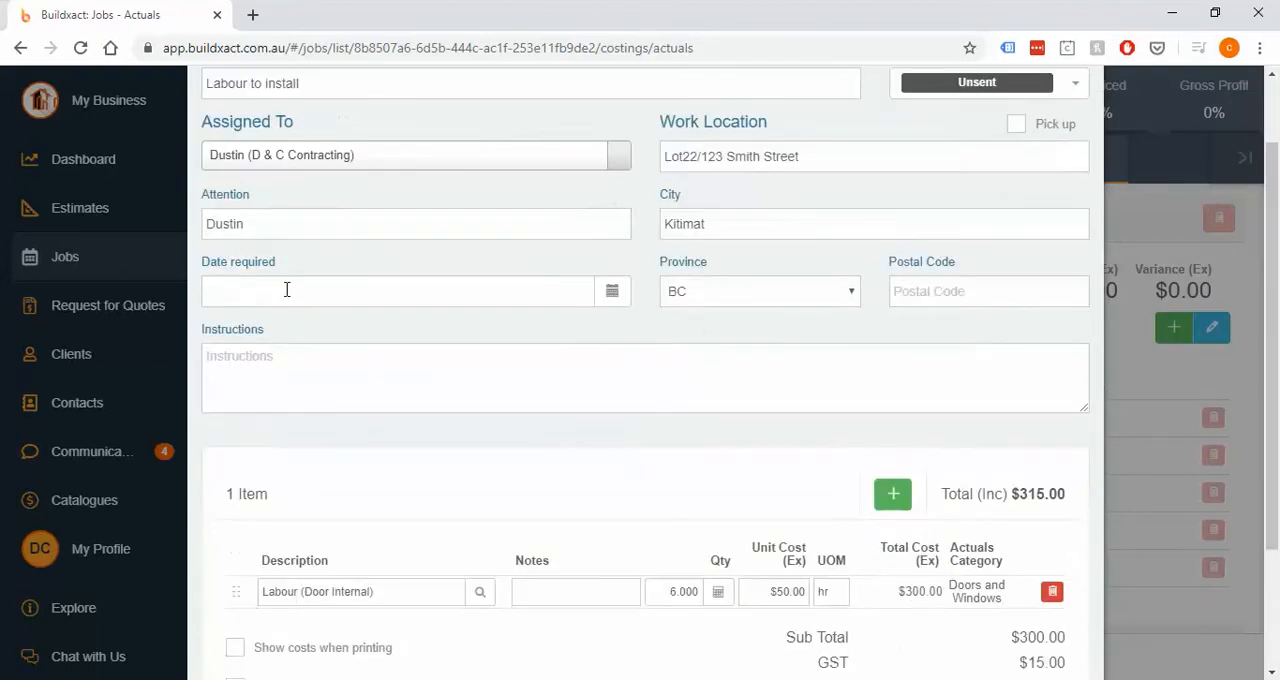
{"action": "left_click", "coordinate": [662, 504]}
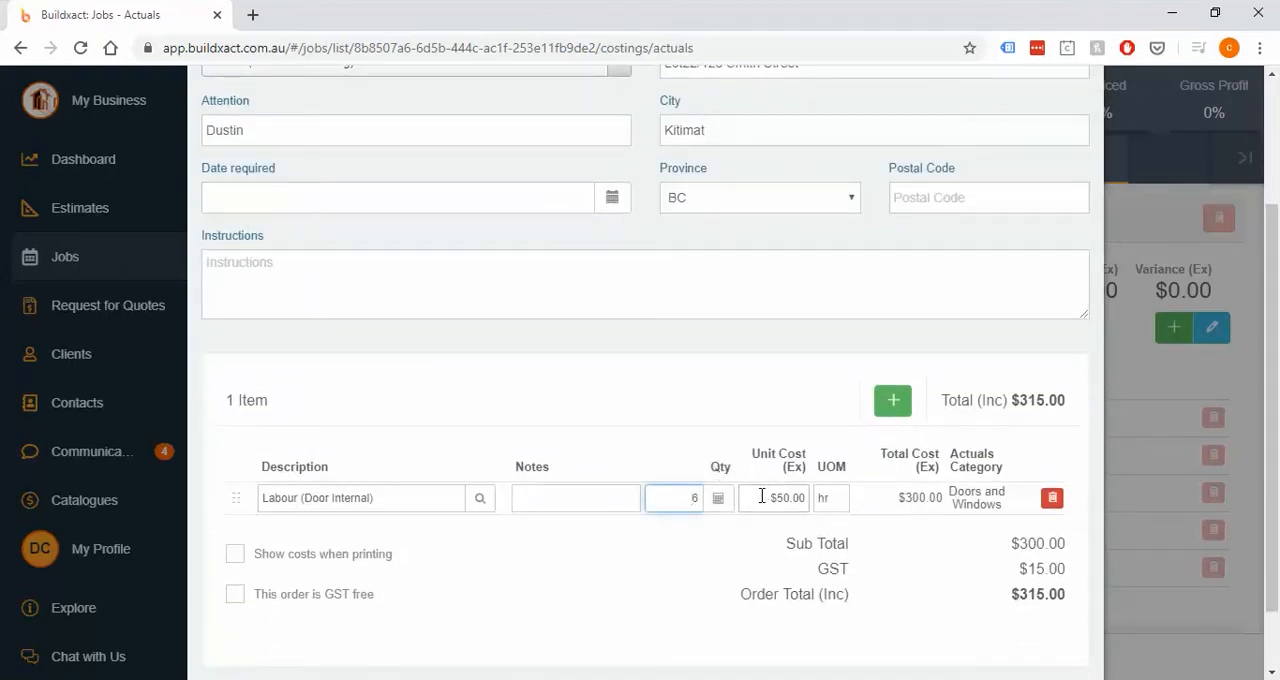
{"action": "left_click", "coordinate": [758, 498]}
{"action": "left_click", "coordinate": [842, 498]}
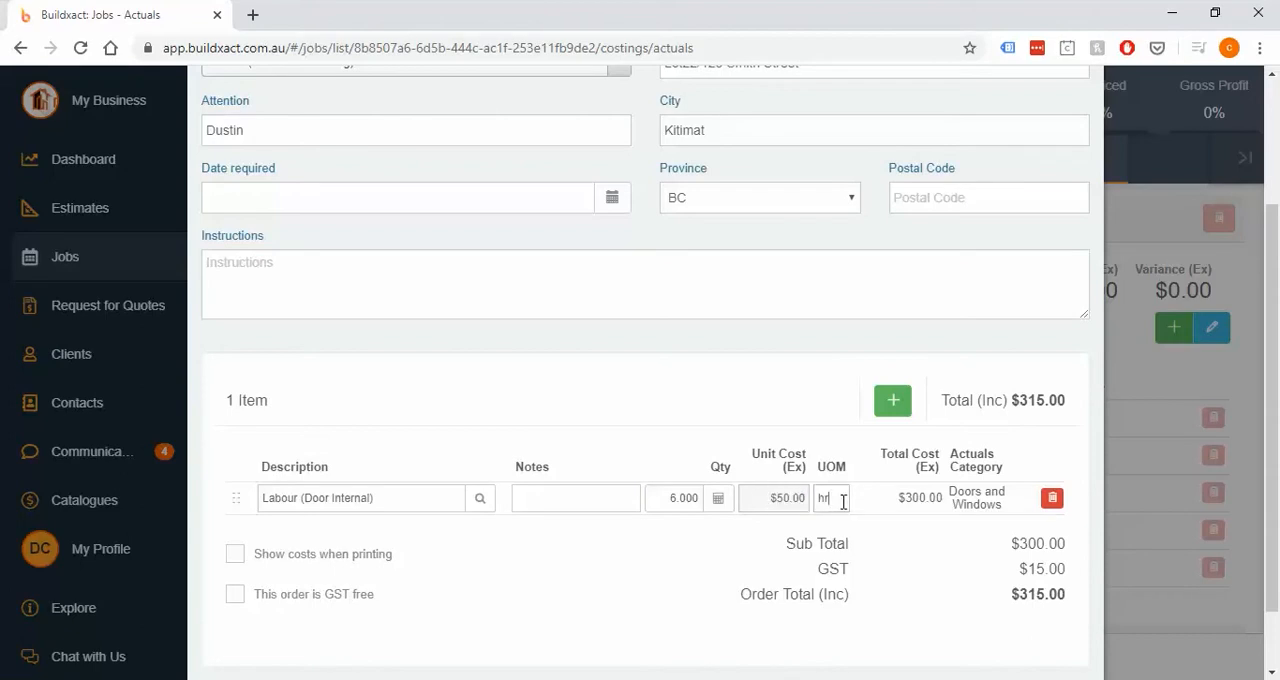
{"action": "scroll", "coordinate": [940, 360], "scroll_direction": "up", "scroll_amount": 2}
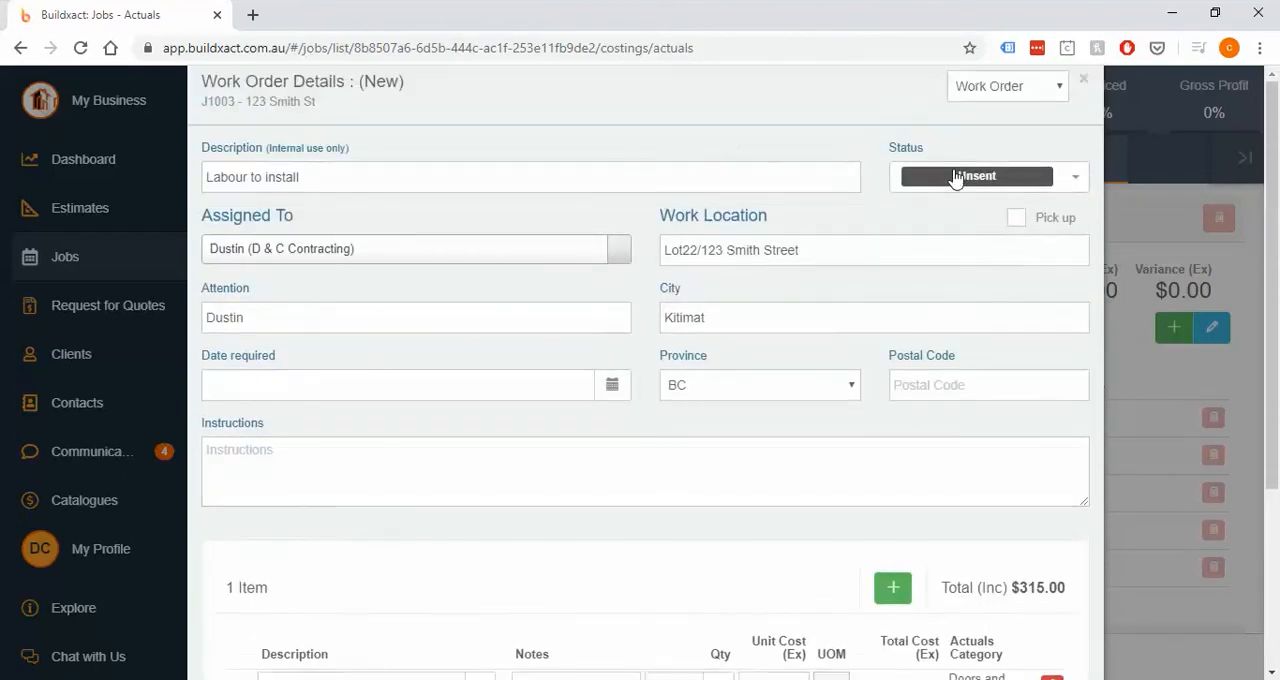
- Set the work order's status to Completed
{"action": "left_click", "coordinate": [990, 177]}
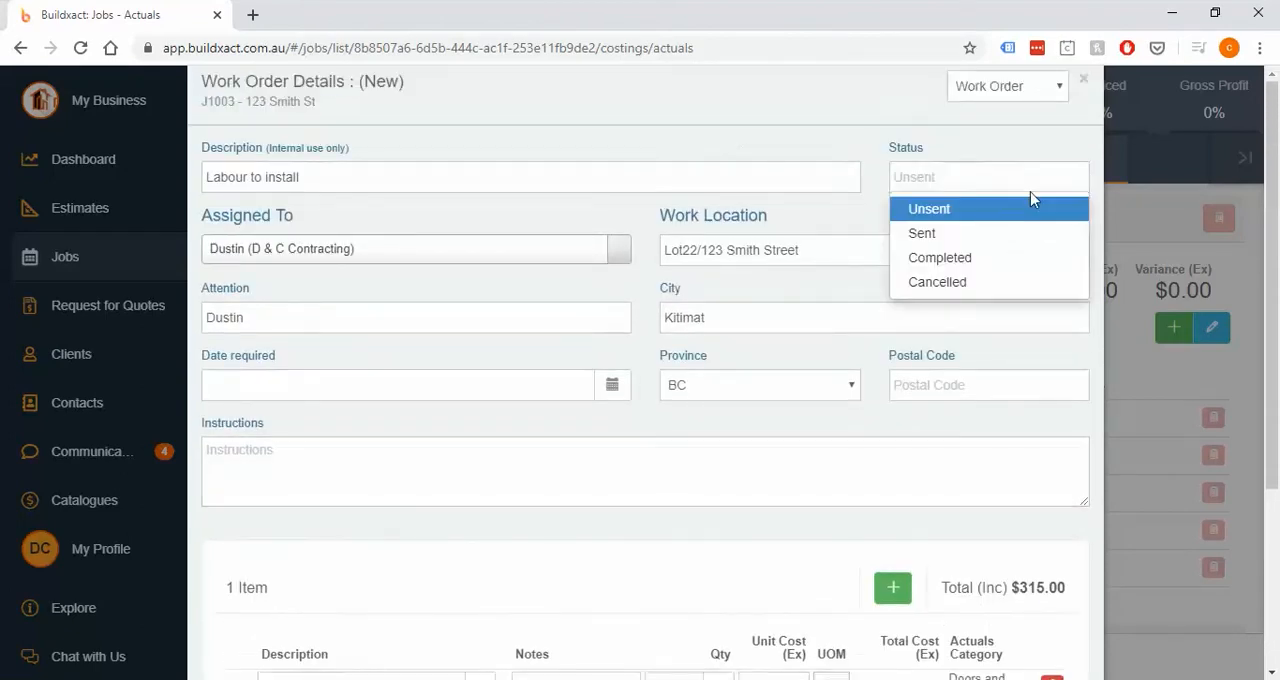
{"action": "left_click", "coordinate": [950, 258]}
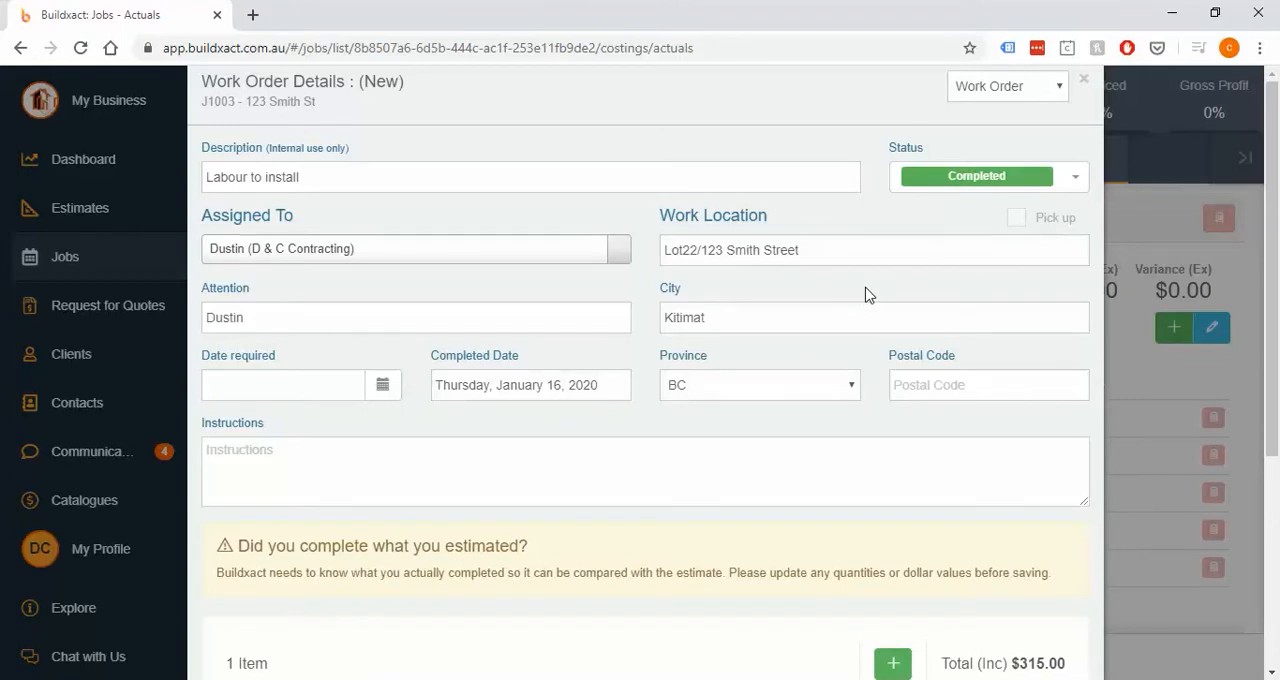
{"action": "left_click_drag", "start_coordinate": [237, 546], "coordinate": [559, 562]}
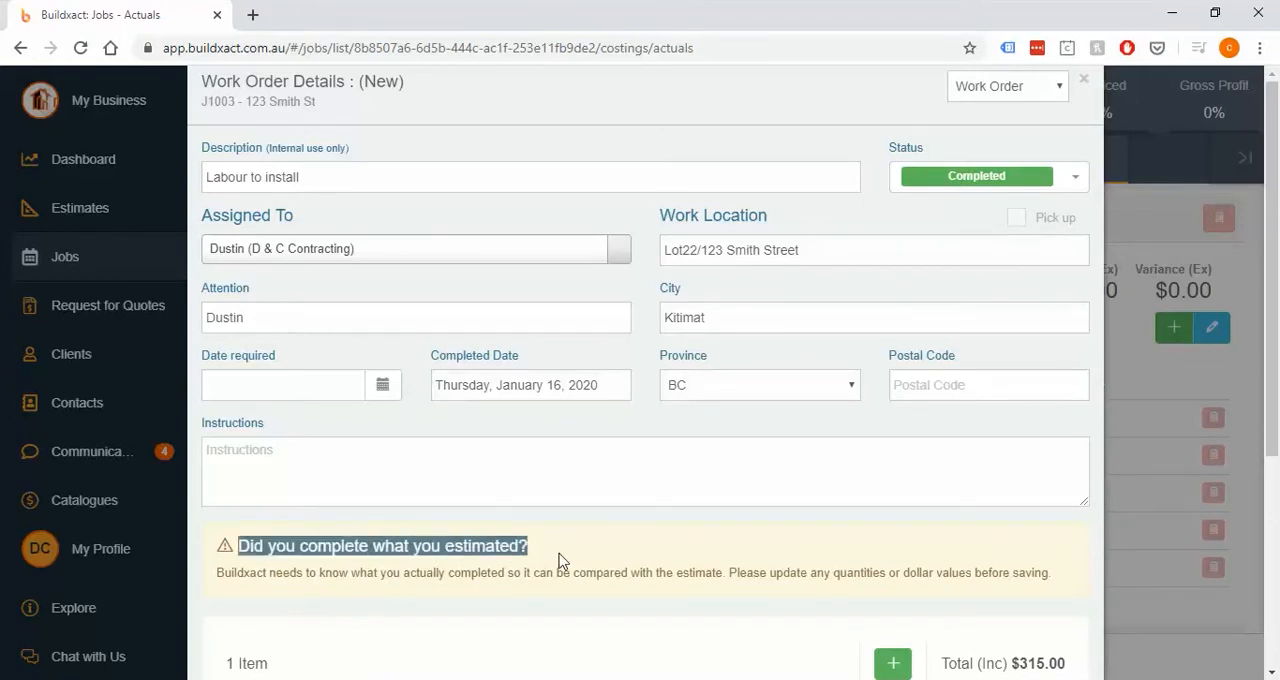
- Set the Labour (Door Internal) quantity to 4 as the amount actually completed
{"action": "scroll", "coordinate": [606, 541], "scroll_direction": "down", "scroll_amount": 3}
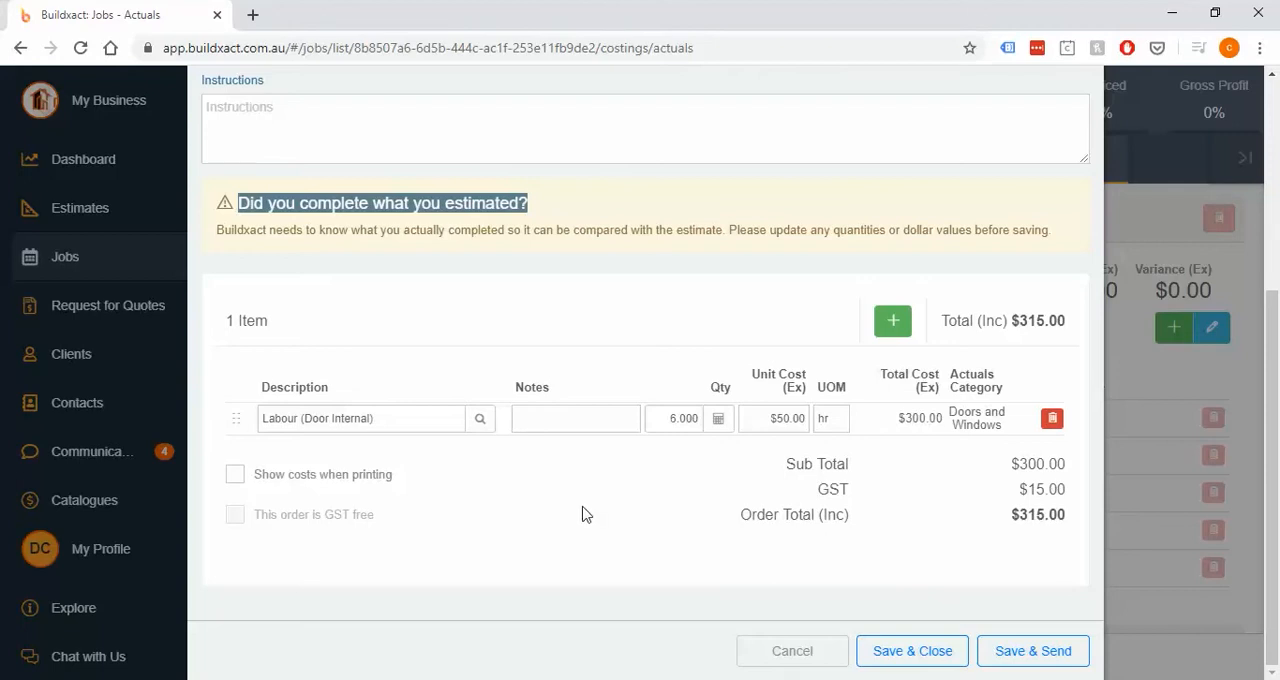
{"action": "left_click", "coordinate": [578, 512]}
{"action": "left_click", "coordinate": [672, 417]}
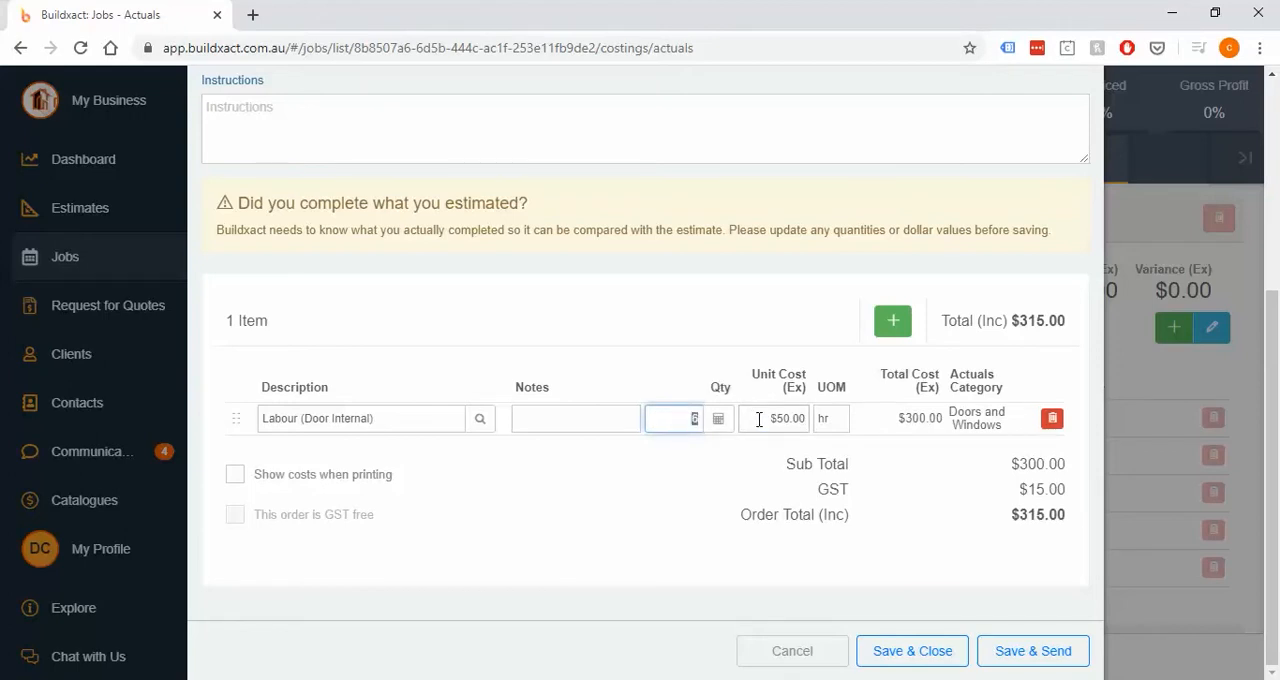
{"action": "type", "text": "4"}
{"action": "double_click", "coordinate": [920, 418]}
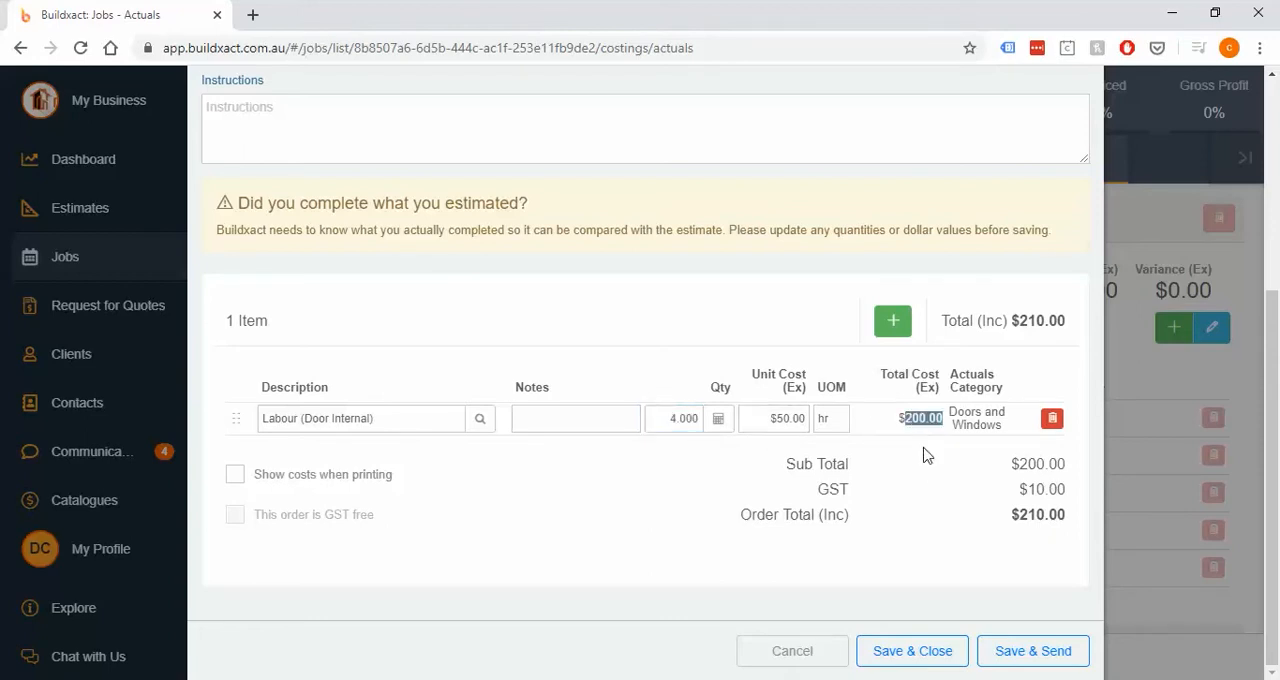
- Enter the labour as a fixed price: quantity 1, unit cost $350 and unit of measure ea
{"action": "left_click", "coordinate": [652, 418]}
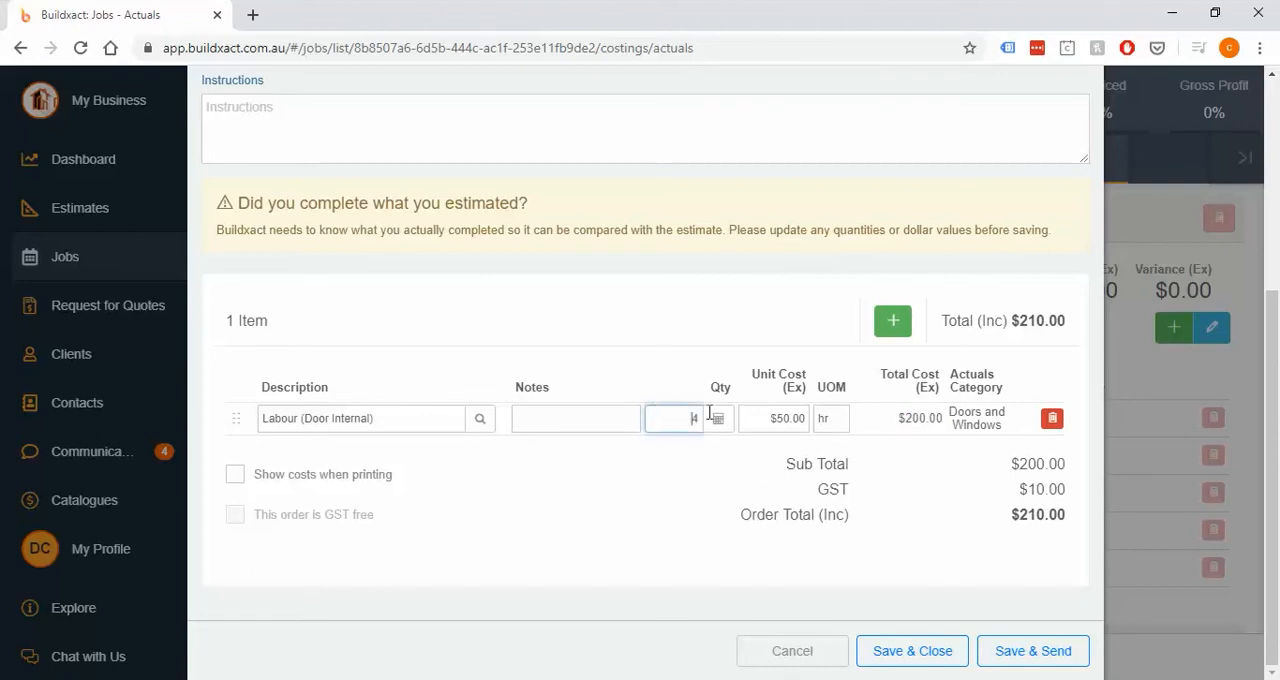
{"action": "left_click", "coordinate": [757, 418]}
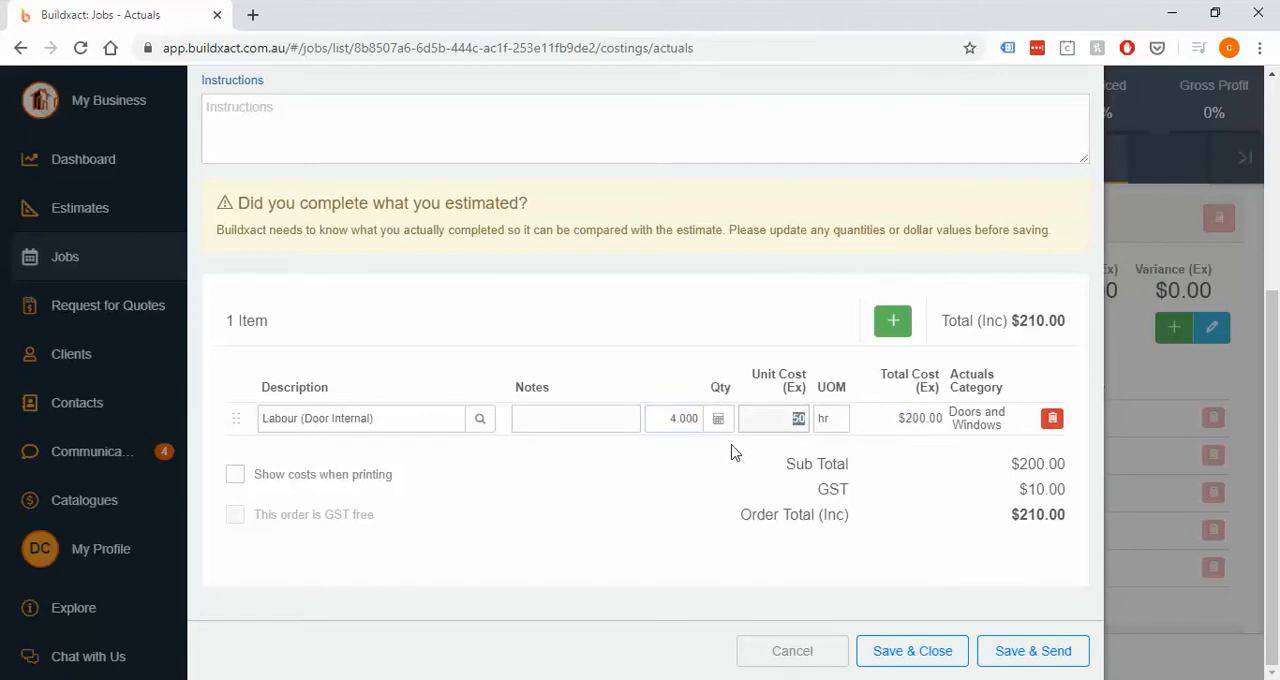
{"action": "left_click", "coordinate": [668, 422]}
{"action": "key", "text": "BackSpace"}
{"action": "type", "text": "1"}
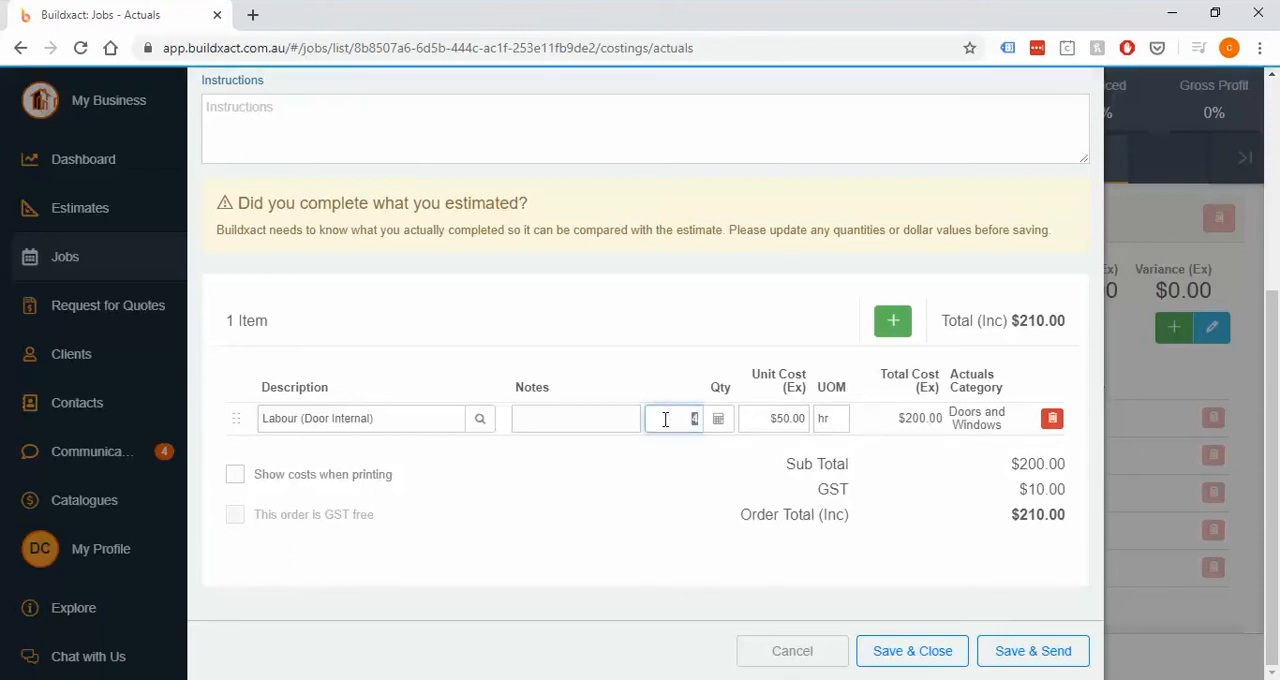
{"action": "left_click", "coordinate": [775, 418]}
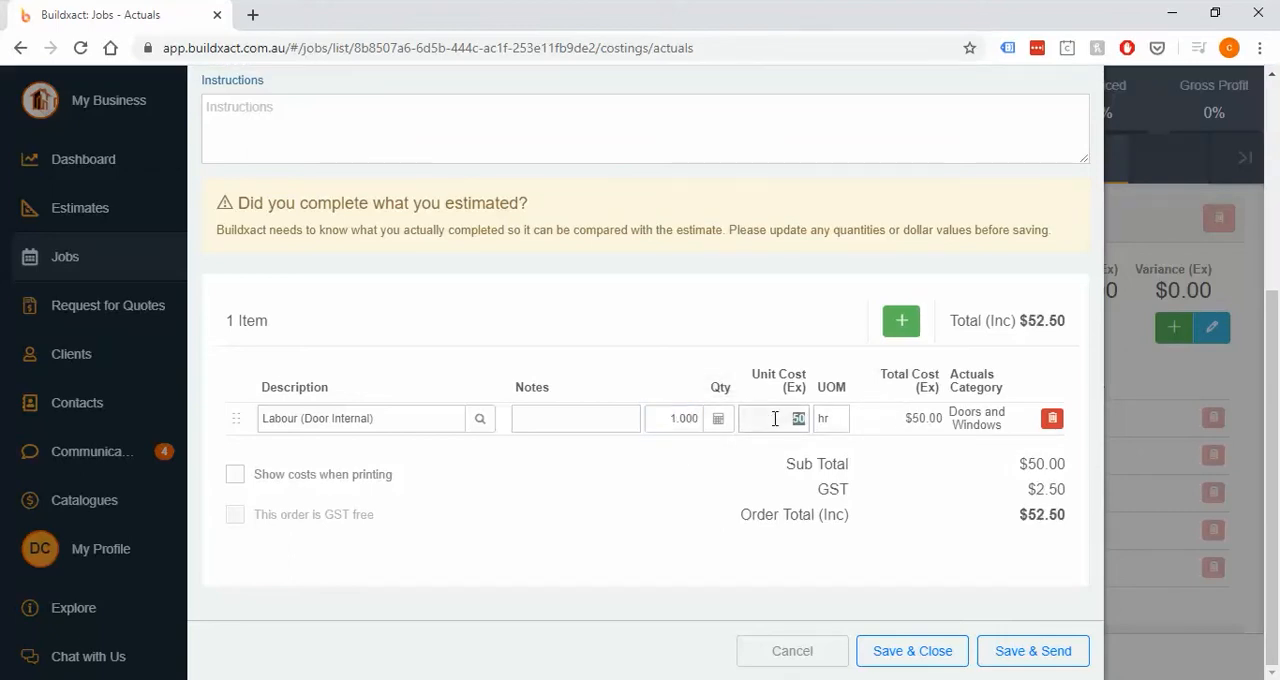
{"action": "type", "text": "350"}
{"action": "key", "text": "Tab"}
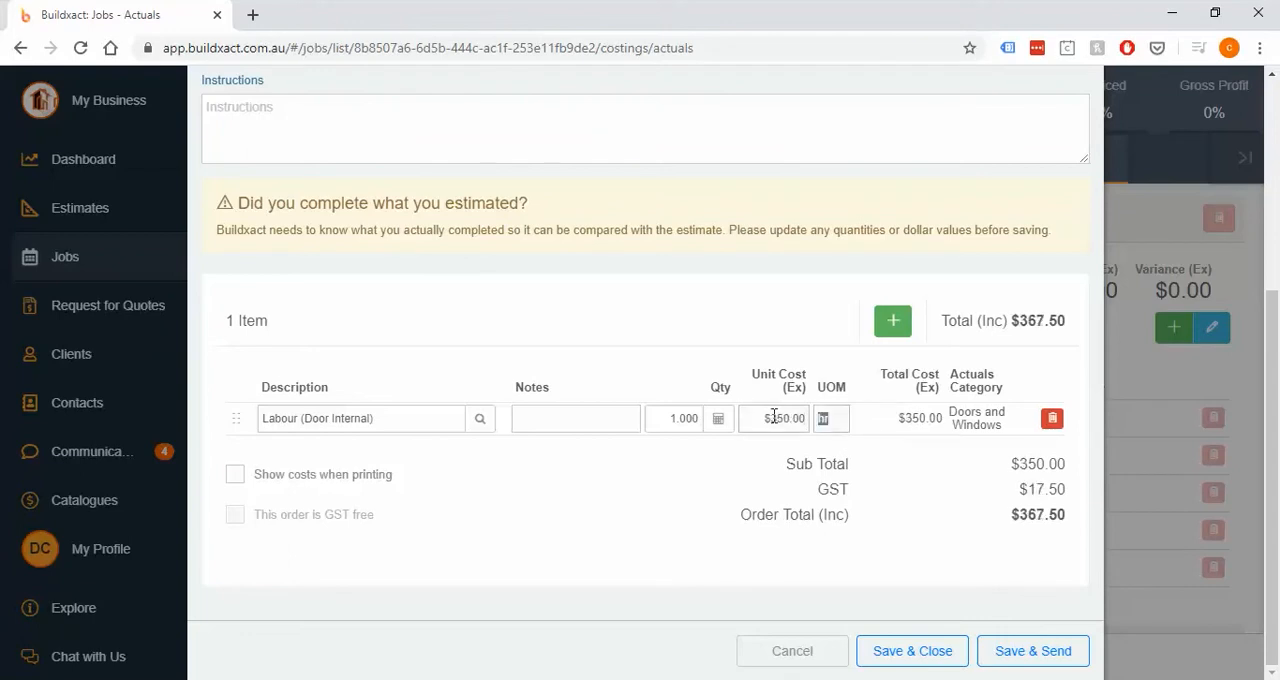
{"action": "type", "text": "ea"}
- Set the labour item to quantity 4, unit cost $50 and unit hr, and save and close the work order
{"action": "left_click", "coordinate": [661, 421]}
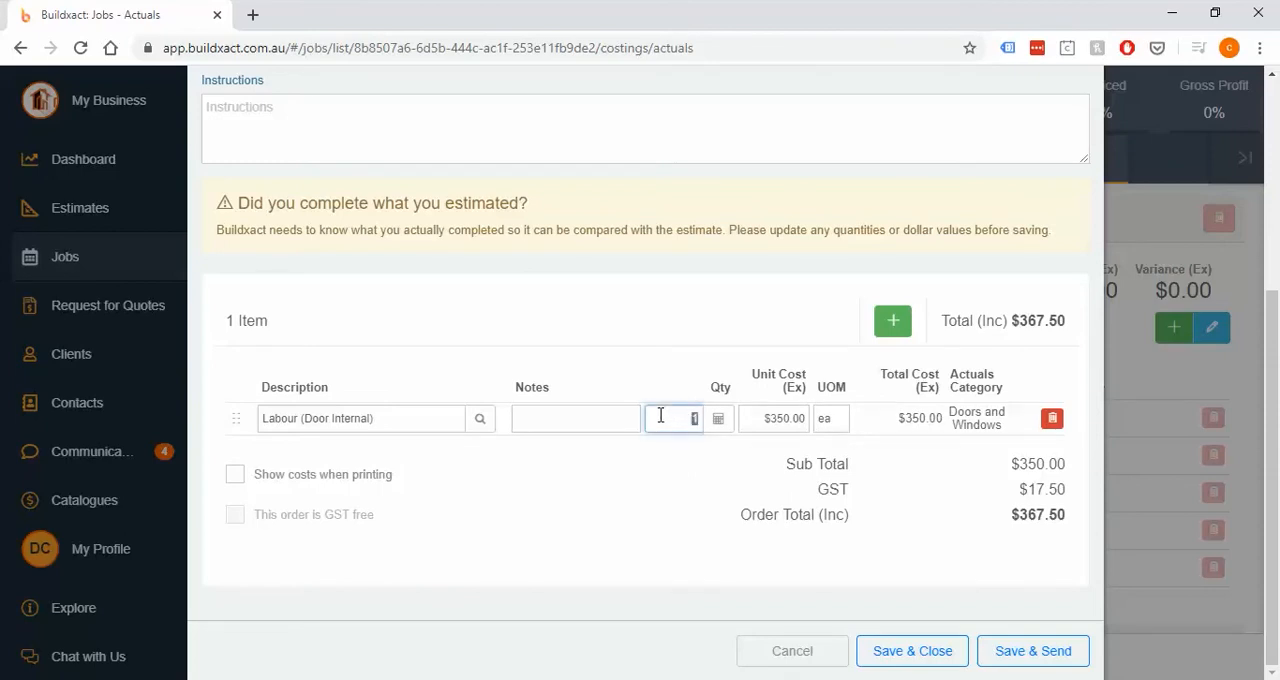
{"action": "type", "text": "4"}
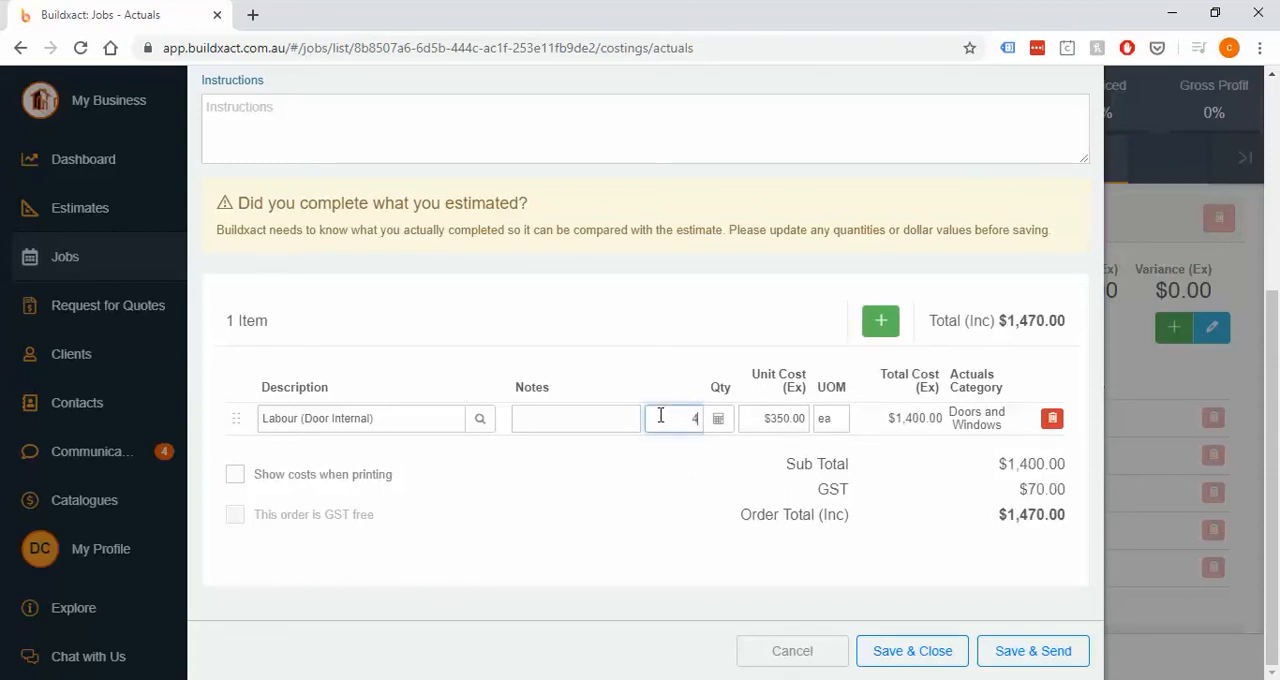
{"action": "left_click", "coordinate": [757, 422]}
{"action": "type", "text": "50"}
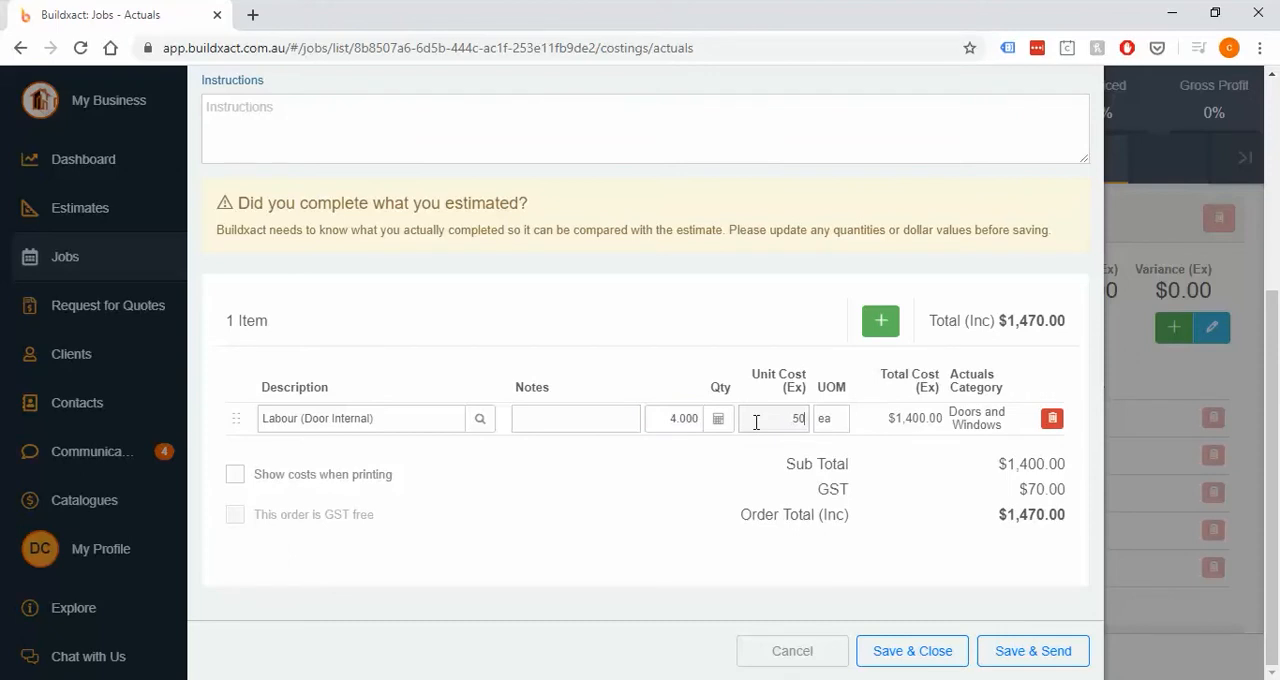
{"action": "left_click", "coordinate": [840, 422]}
{"action": "type", "text": "hr"}
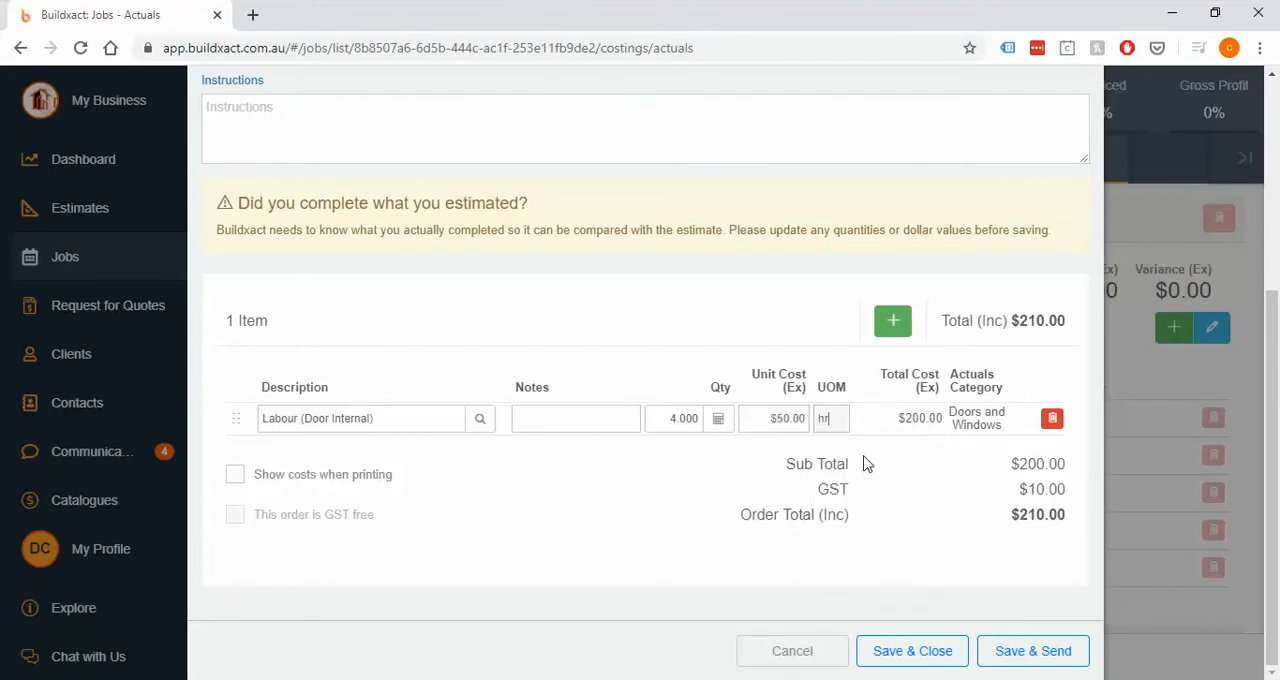
{"action": "left_click", "coordinate": [936, 652]}
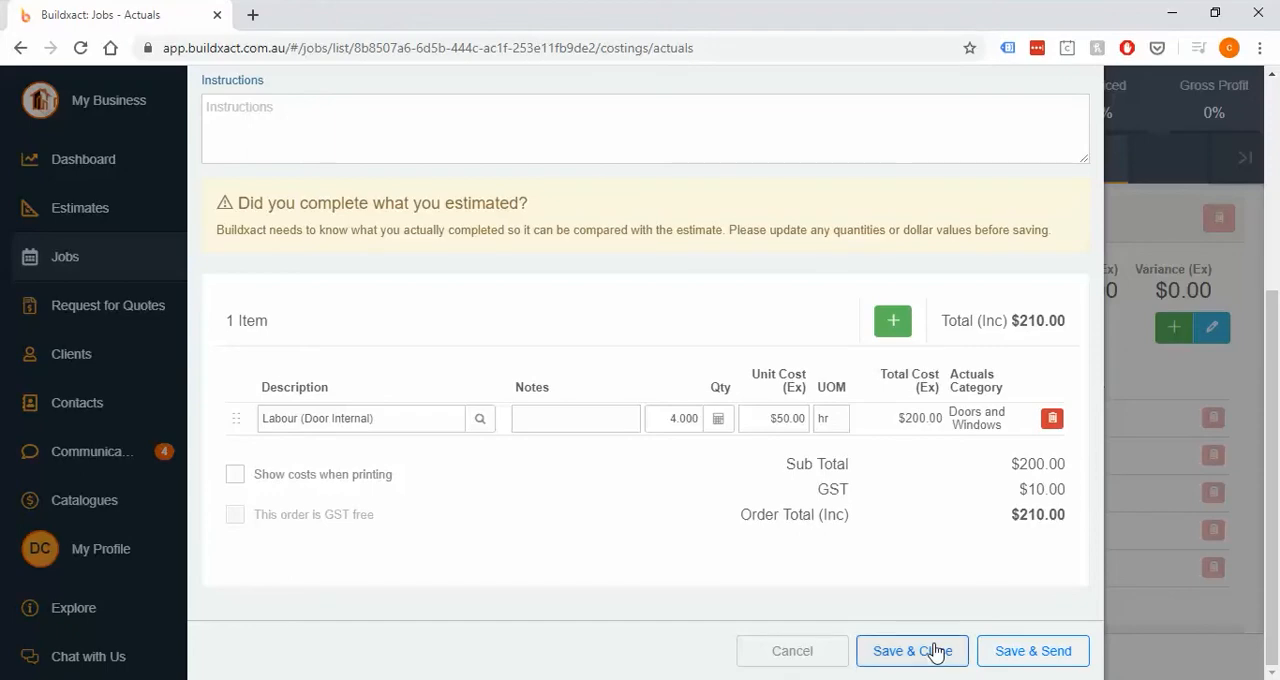
- Compare the estimated and actual totals of the Labour (Door Internal) line under Doors and Windows
{"action": "scroll", "coordinate": [958, 587], "scroll_direction": "down", "scroll_amount": 1}
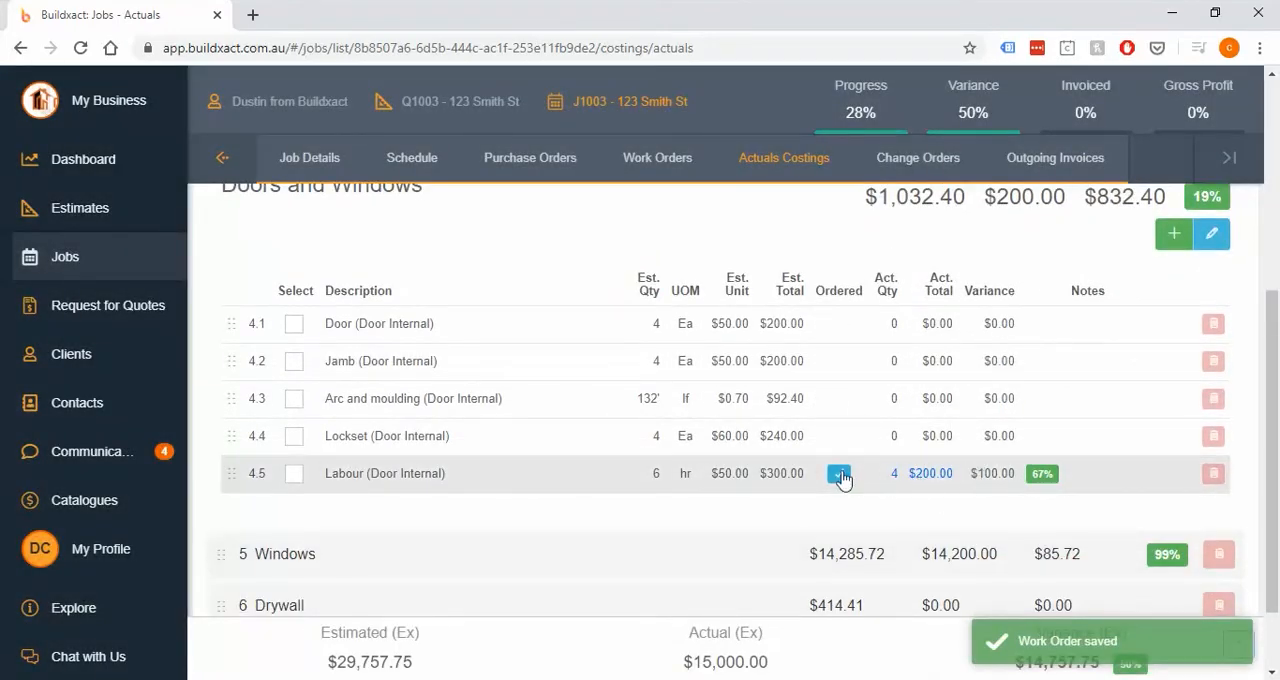
{"action": "double_click", "coordinate": [785, 474]}
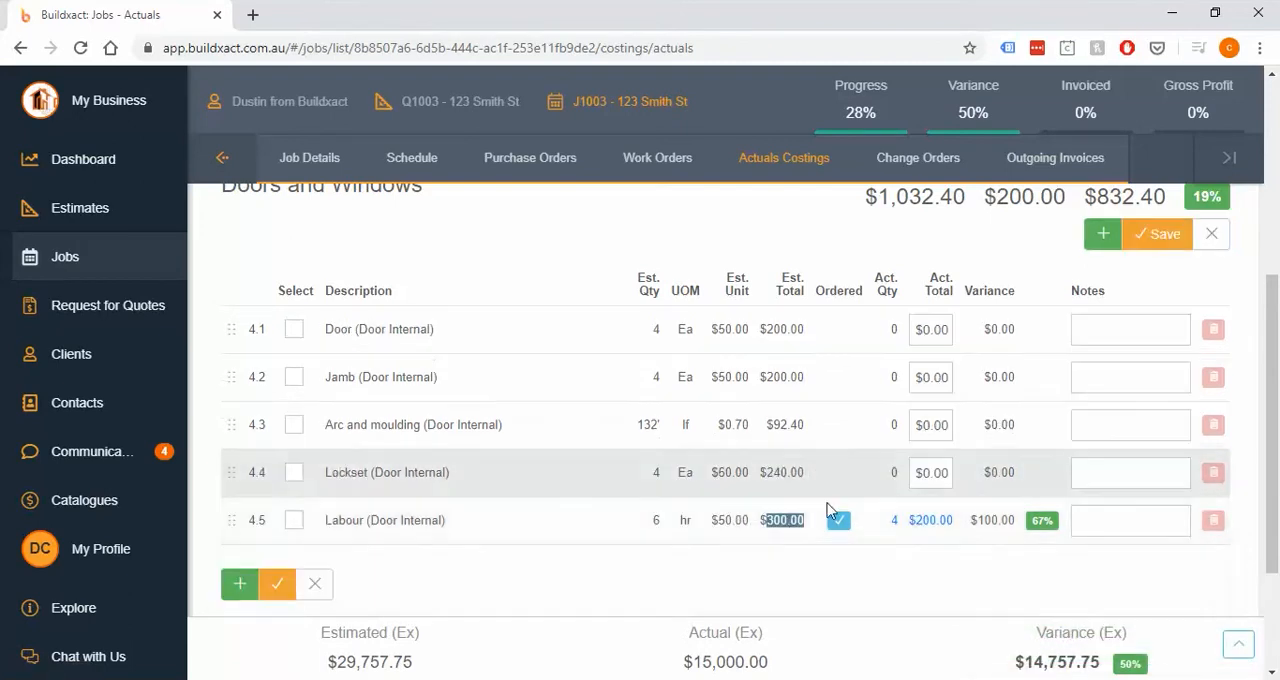
{"action": "left_click", "coordinate": [958, 531]}
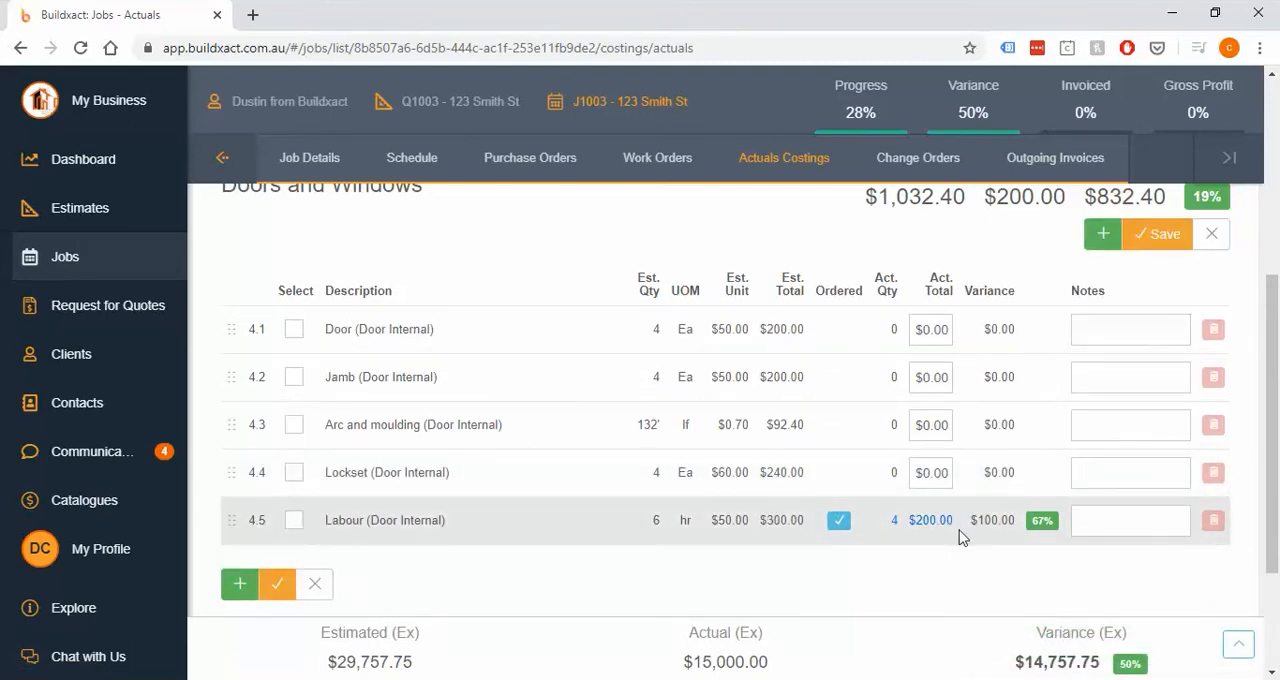
- Leave editing of Doors and Windows, and create a work order described "Labour for siding" assigned to the first D & C Contracting contact
{"action": "left_click", "coordinate": [1210, 238]}
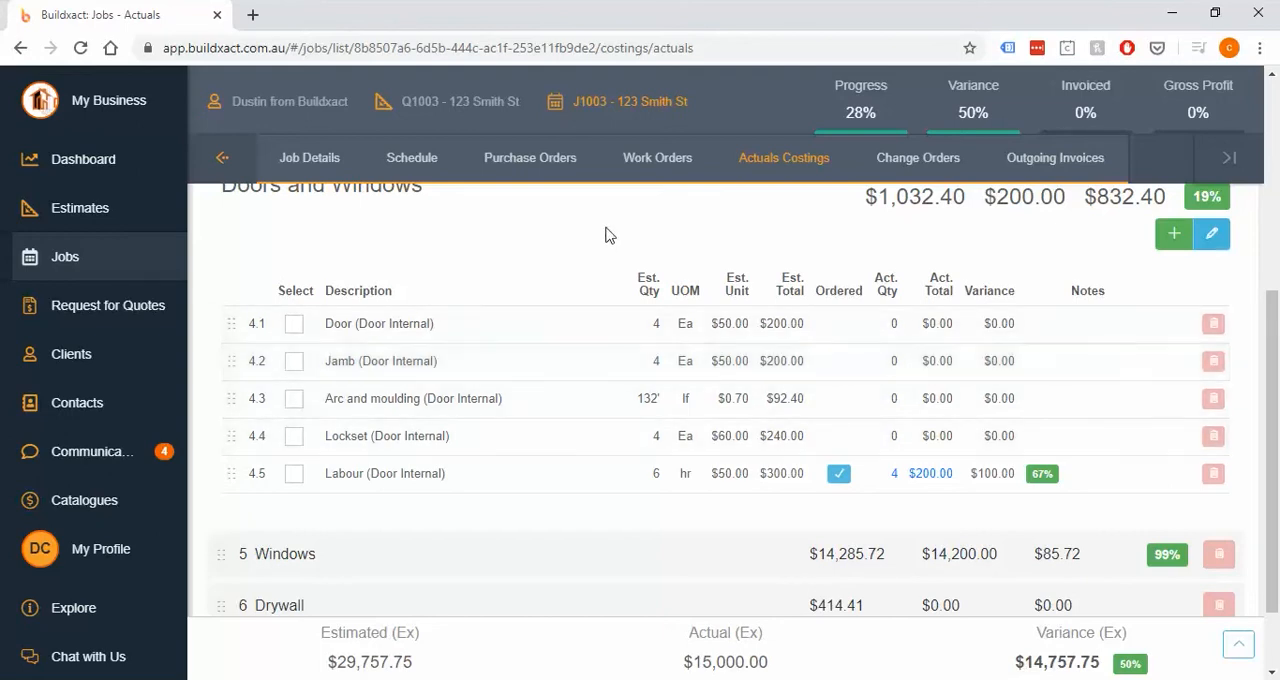
{"action": "left_click", "coordinate": [658, 166]}
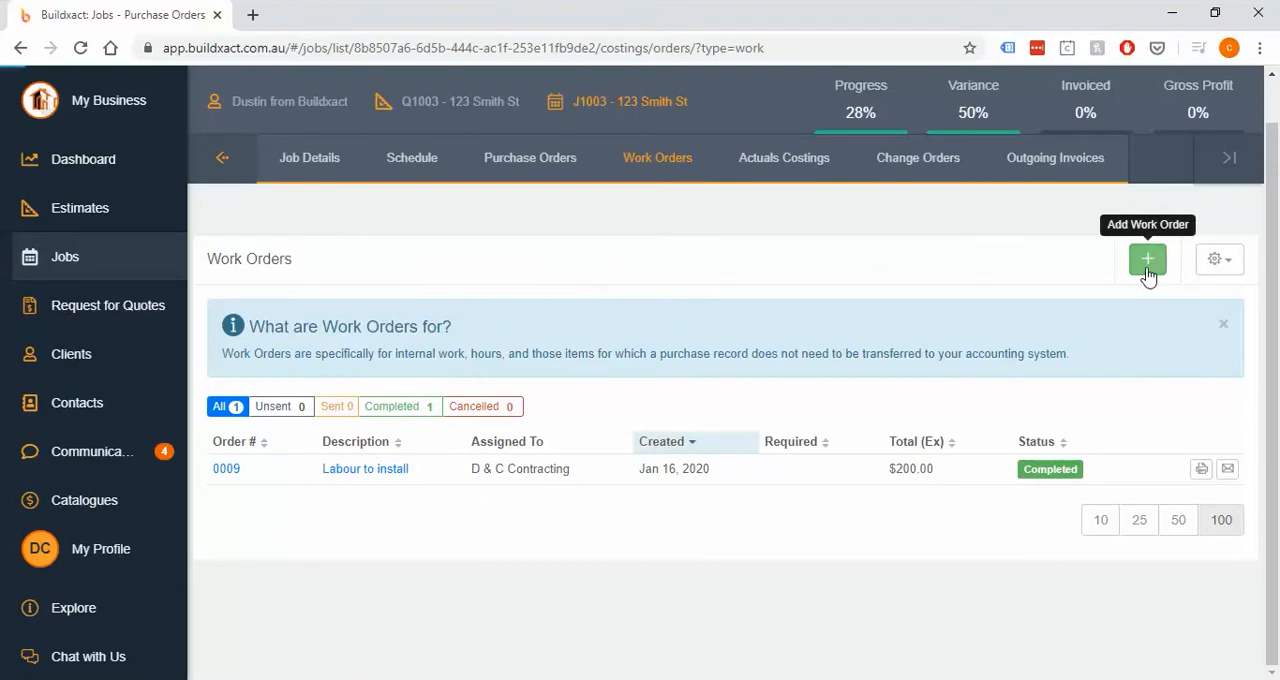
{"action": "left_click", "coordinate": [1148, 270]}
{"action": "type", "text": "Labour for s"}
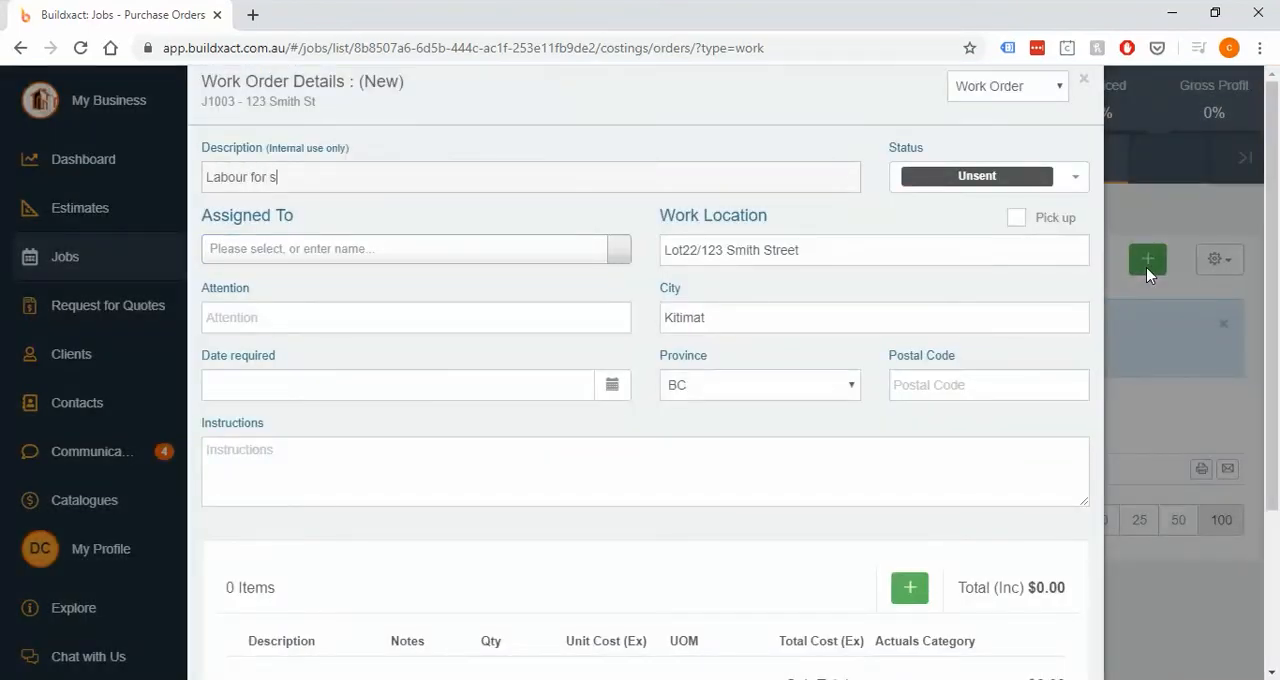
{"action": "type", "text": "iding"}
{"action": "left_click", "coordinate": [528, 260]}
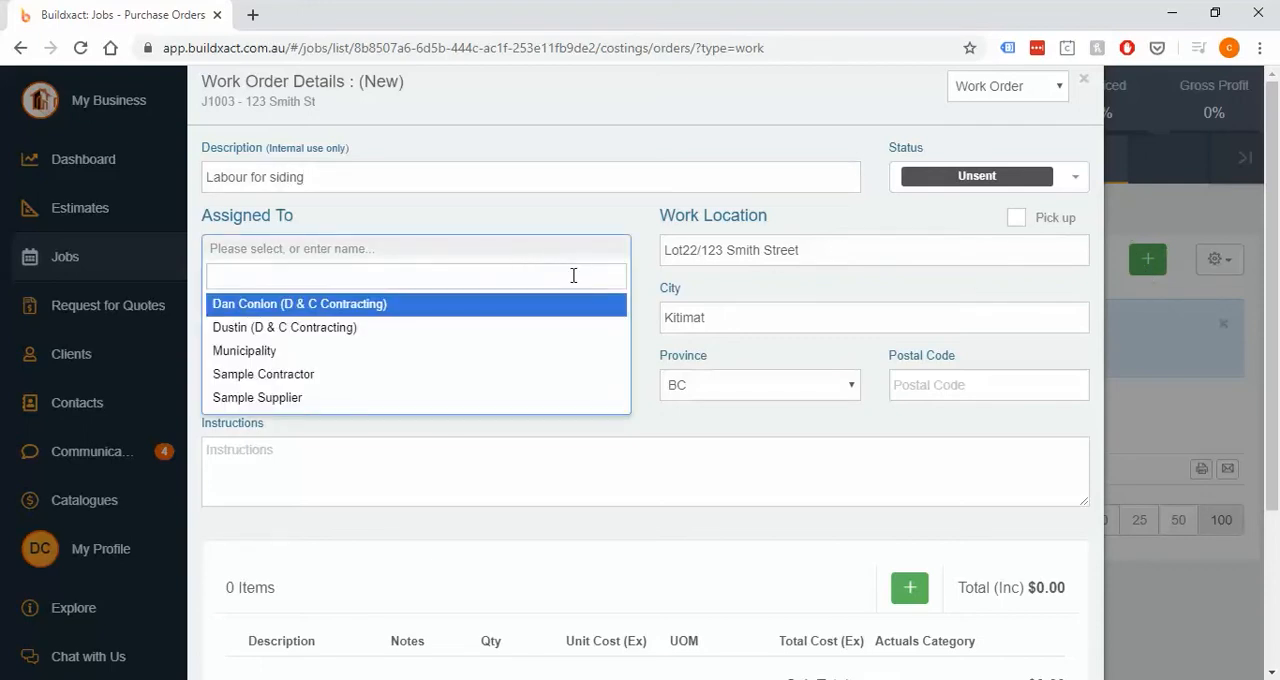
{"action": "left_click", "coordinate": [420, 308]}
- Add two labour items to the work order, one described with each worker's first name and "labour"
{"action": "scroll", "coordinate": [443, 397], "scroll_direction": "down", "scroll_amount": 2}
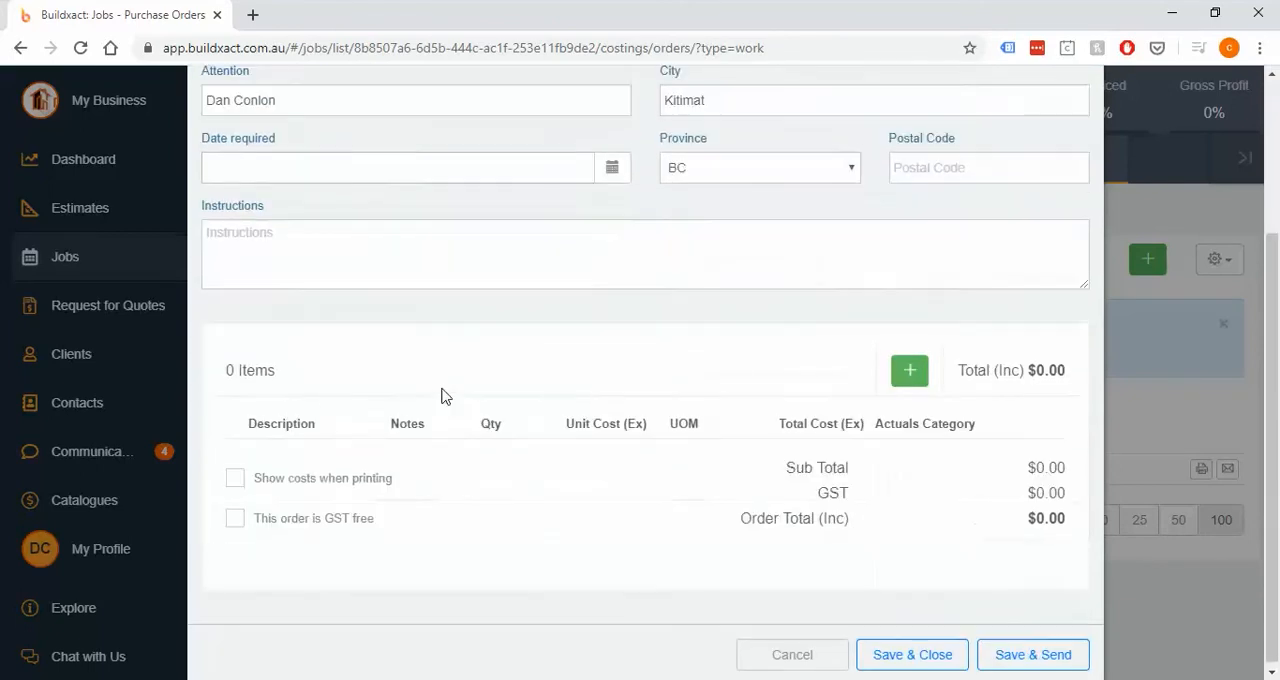
{"action": "left_click", "coordinate": [909, 366]}
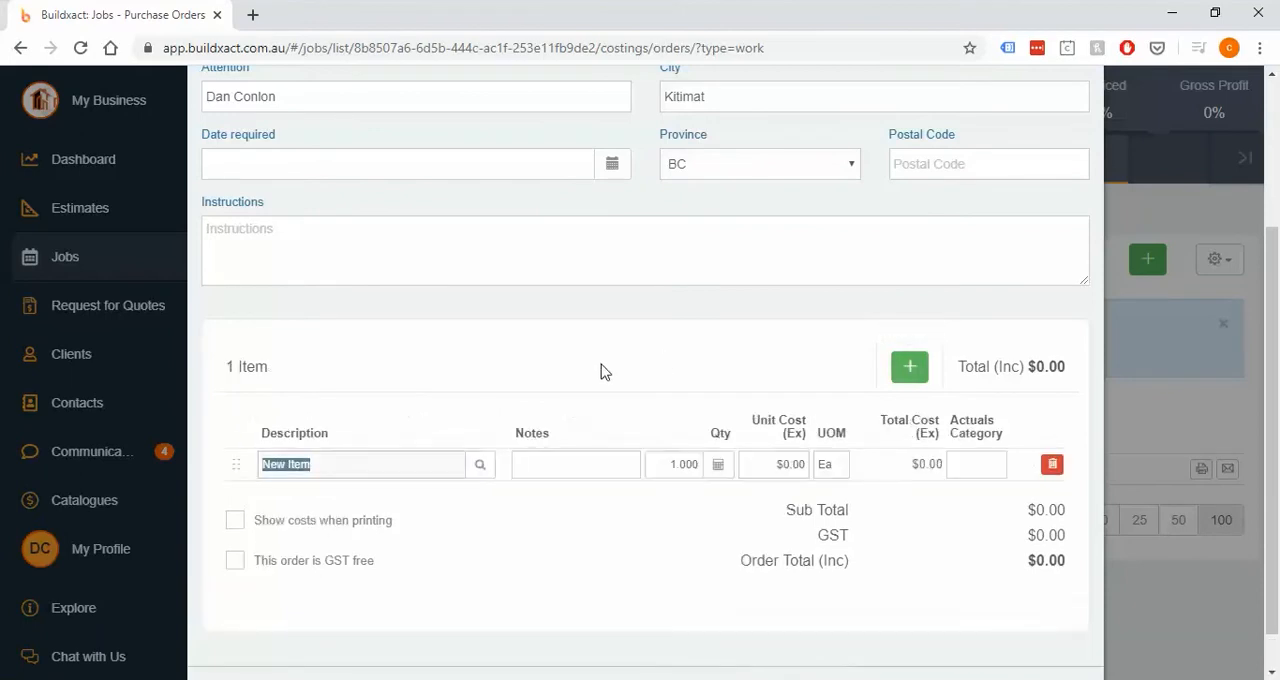
{"action": "type", "text": "Tom"}
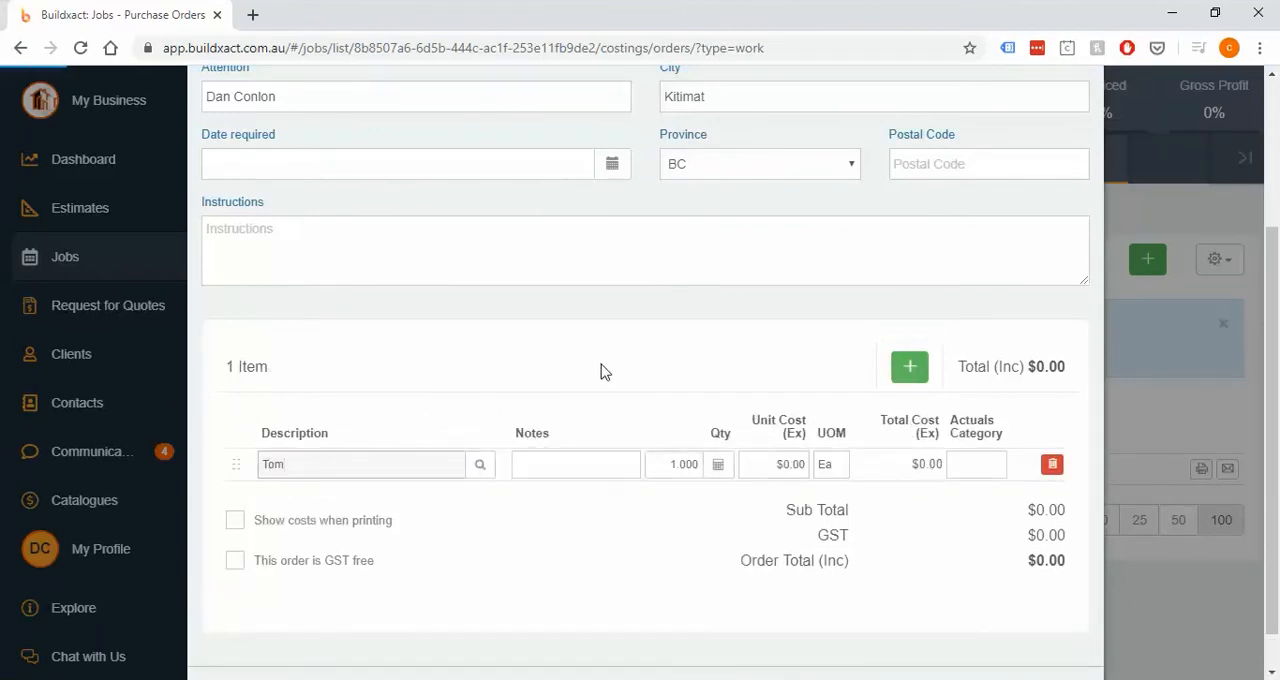
{"action": "type", "text": " labour"}
{"action": "key", "text": "Return"}
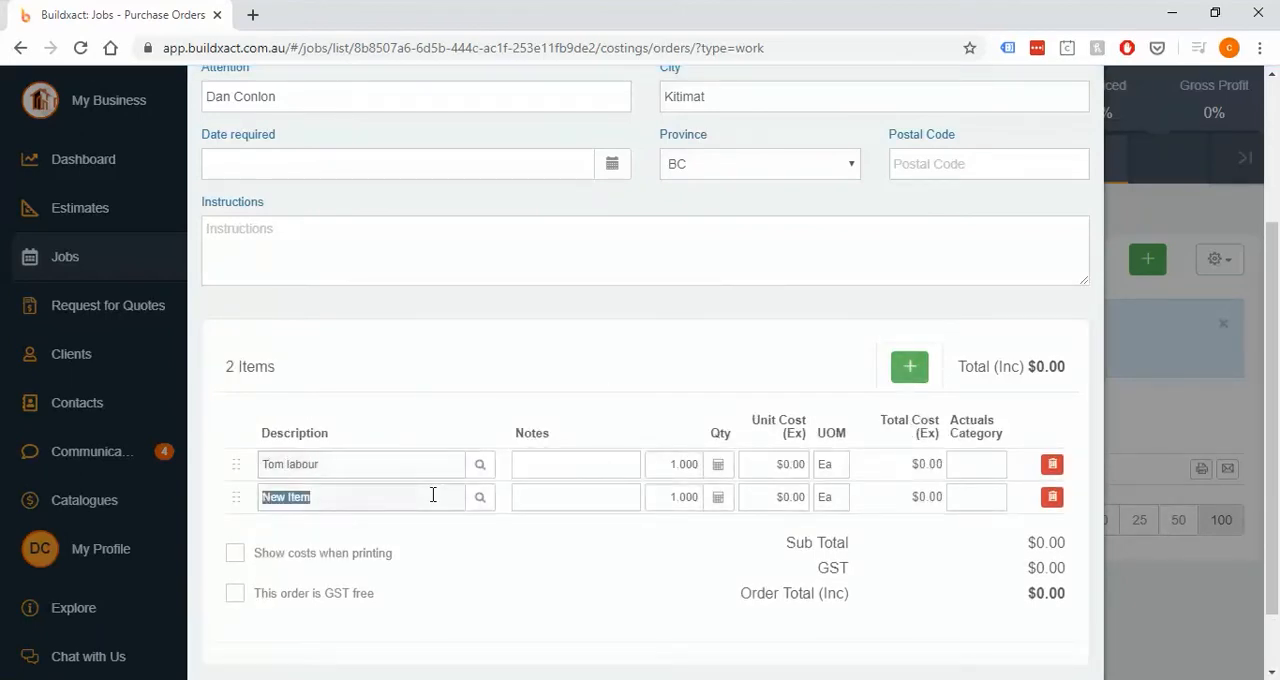
{"action": "type", "text": "Steve Labour"}
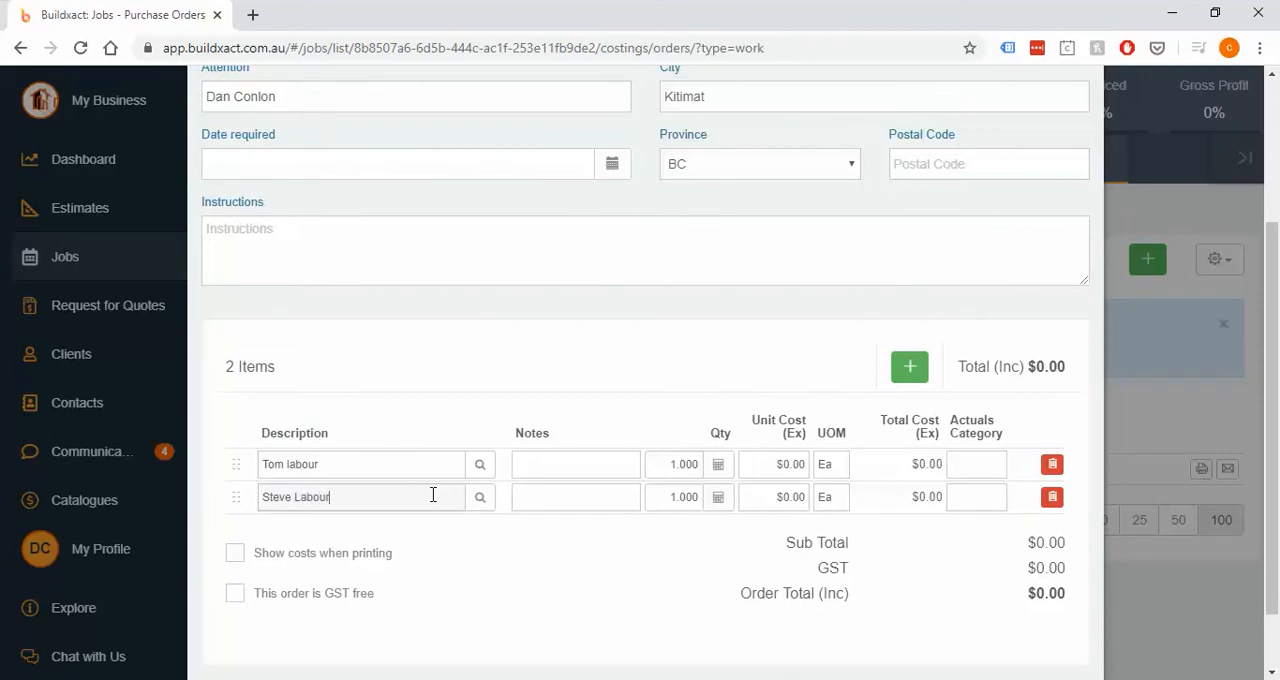
- Set both labour items to a unit cost of $50 and unit of measure hr
{"action": "left_click", "coordinate": [768, 464]}
{"action": "left_click", "coordinate": [766, 502]}
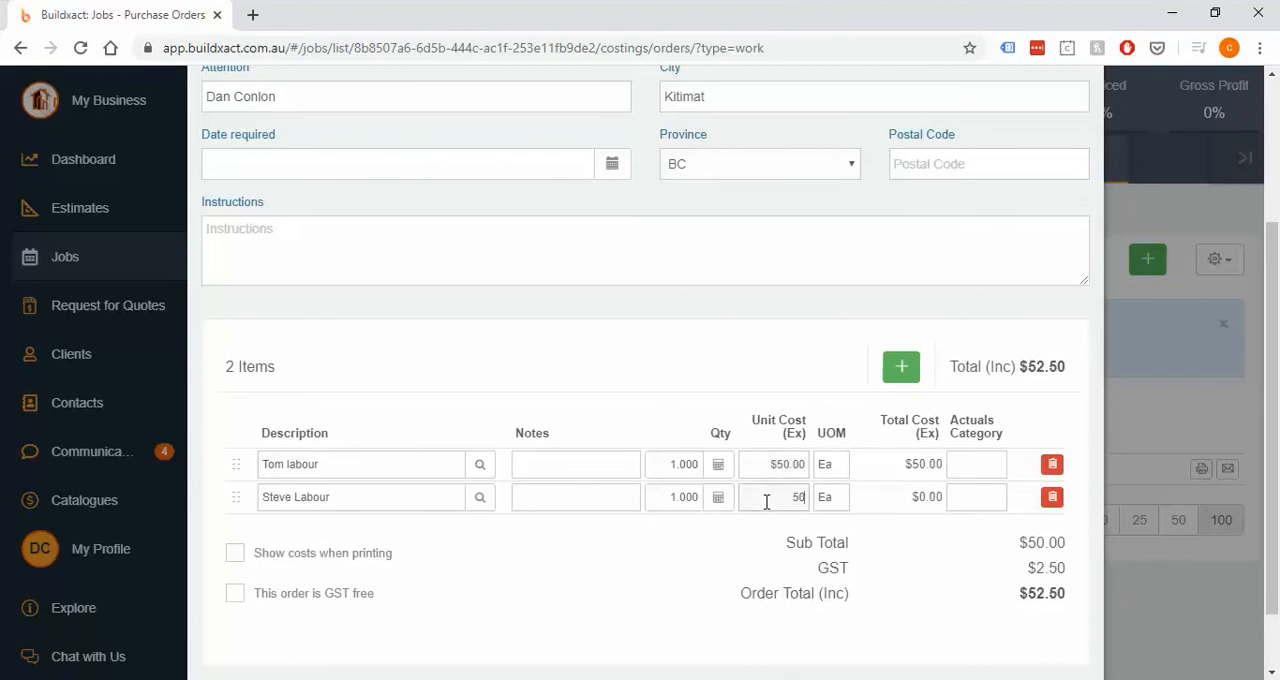
{"action": "left_click", "coordinate": [834, 464]}
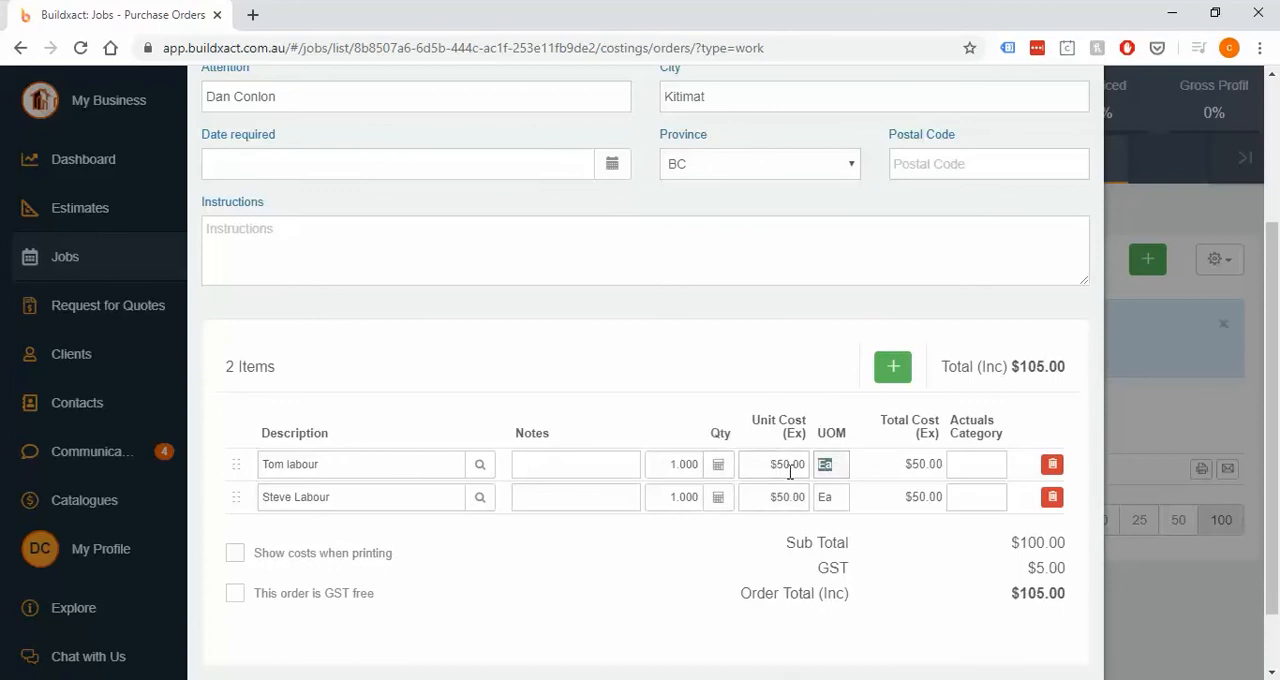
{"action": "type", "text": "hr"}
{"action": "left_click", "coordinate": [820, 496]}
{"action": "type", "text": "hr"}
- Set the quantity of both labour items to 5
{"action": "left_click", "coordinate": [666, 463]}
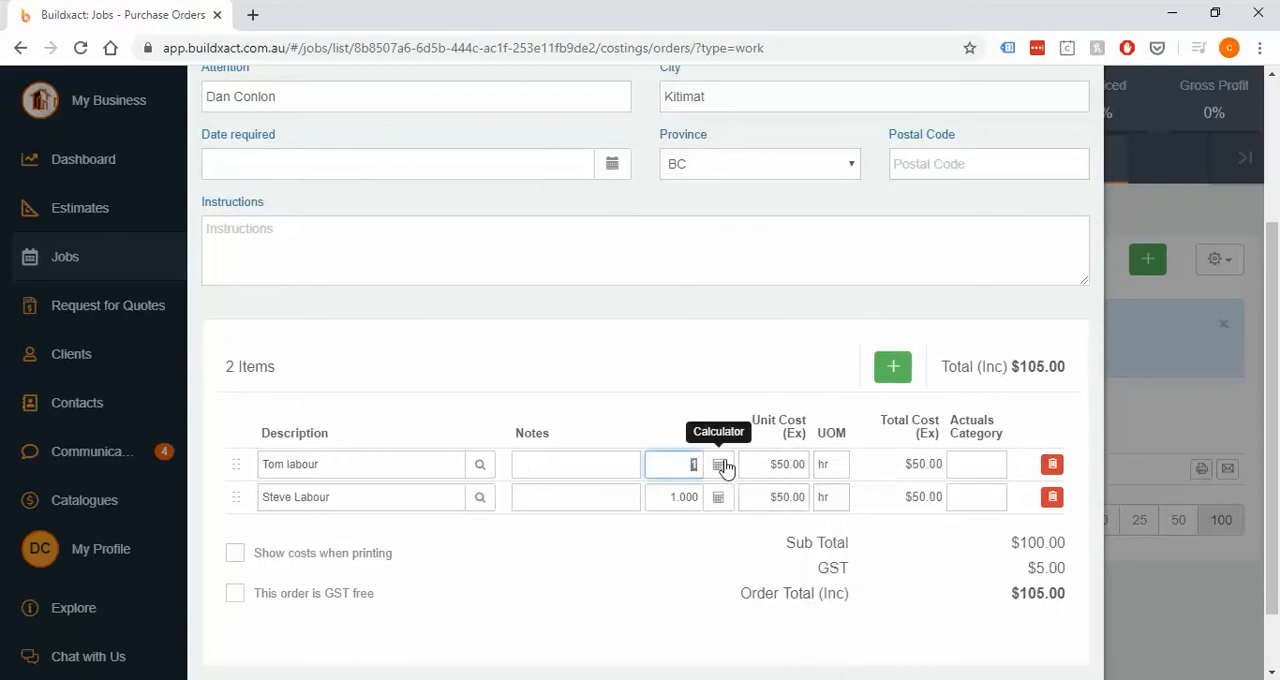
{"action": "left_click", "coordinate": [769, 464]}
{"action": "double_click", "coordinate": [767, 464]}
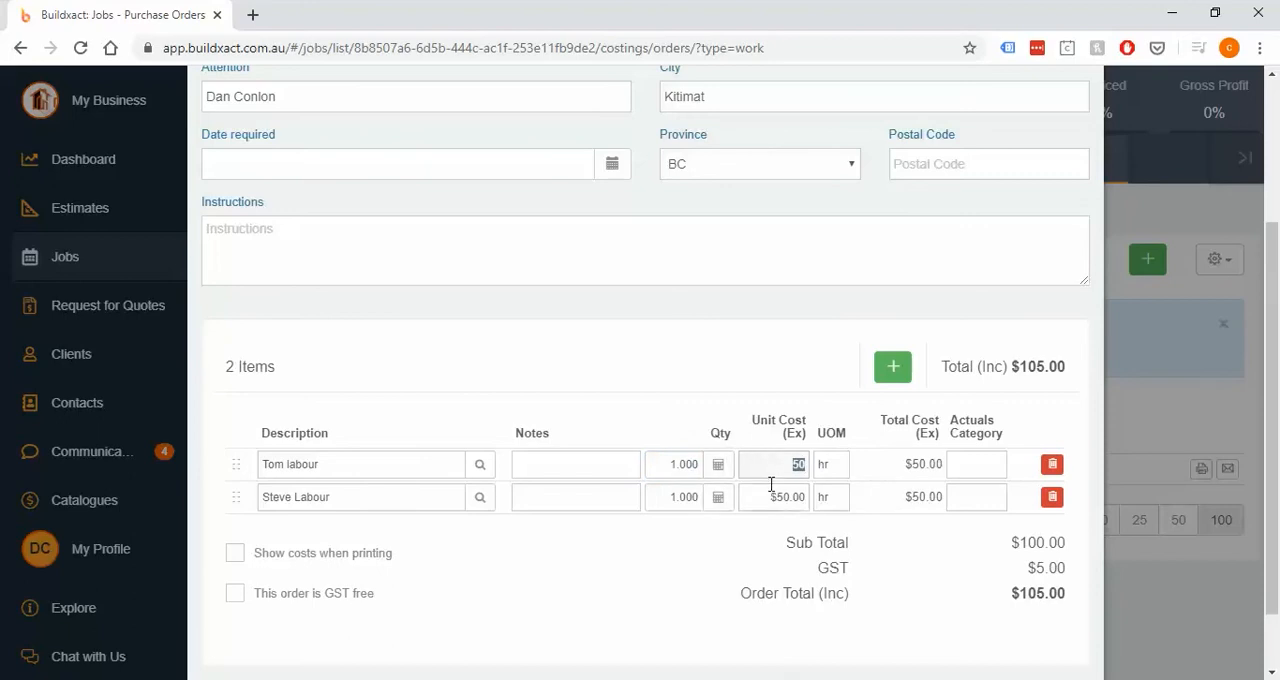
{"action": "left_click", "coordinate": [767, 481]}
{"action": "double_click", "coordinate": [763, 464]}
{"action": "double_click", "coordinate": [665, 464]}
{"action": "type", "text": "5"}
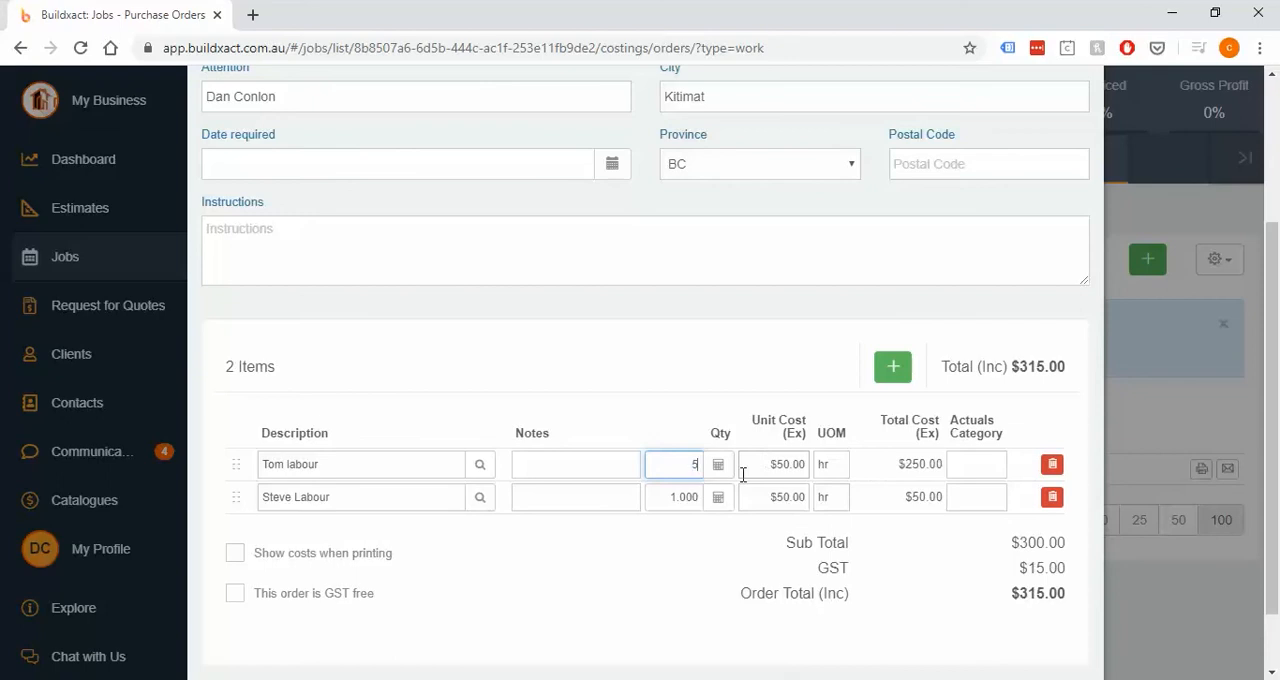
{"action": "double_click", "coordinate": [665, 495]}
{"action": "type", "text": "5"}
{"action": "left_click", "coordinate": [674, 560]}
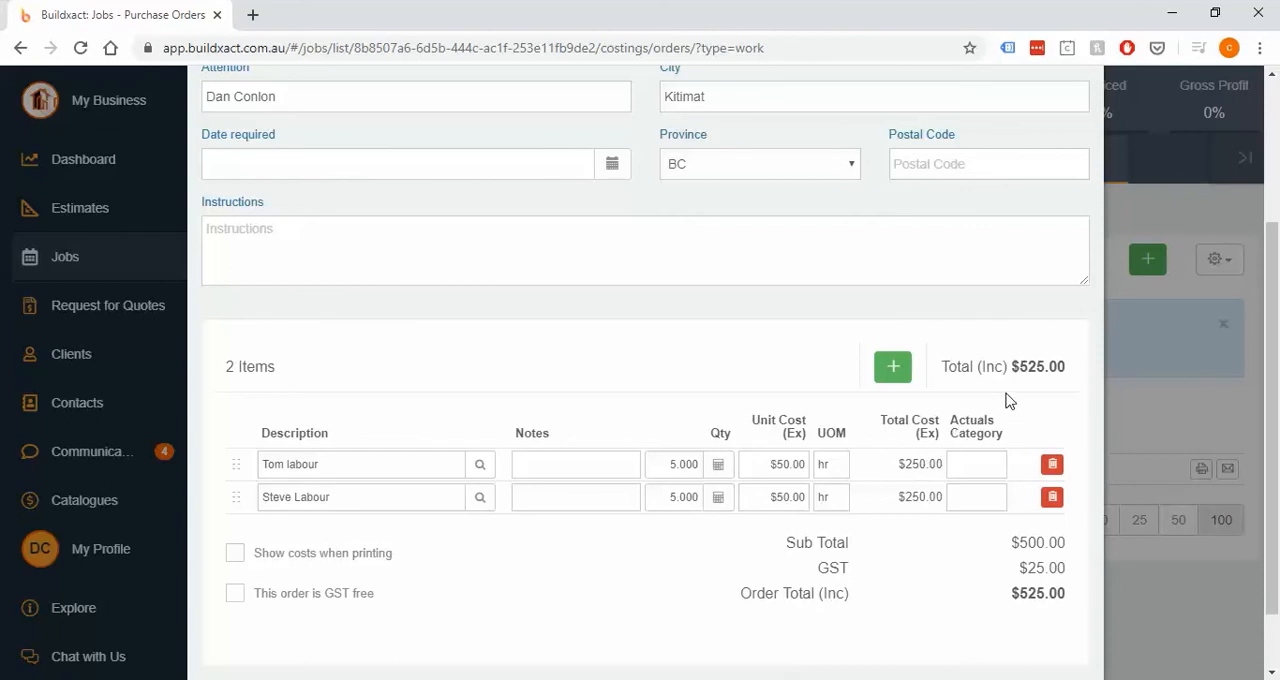
- Assign both labour items to the Finishing Carpentry actuals category
{"action": "left_click", "coordinate": [985, 461]}
{"action": "left_click", "coordinate": [1000, 522]}
{"action": "left_click", "coordinate": [980, 497]}
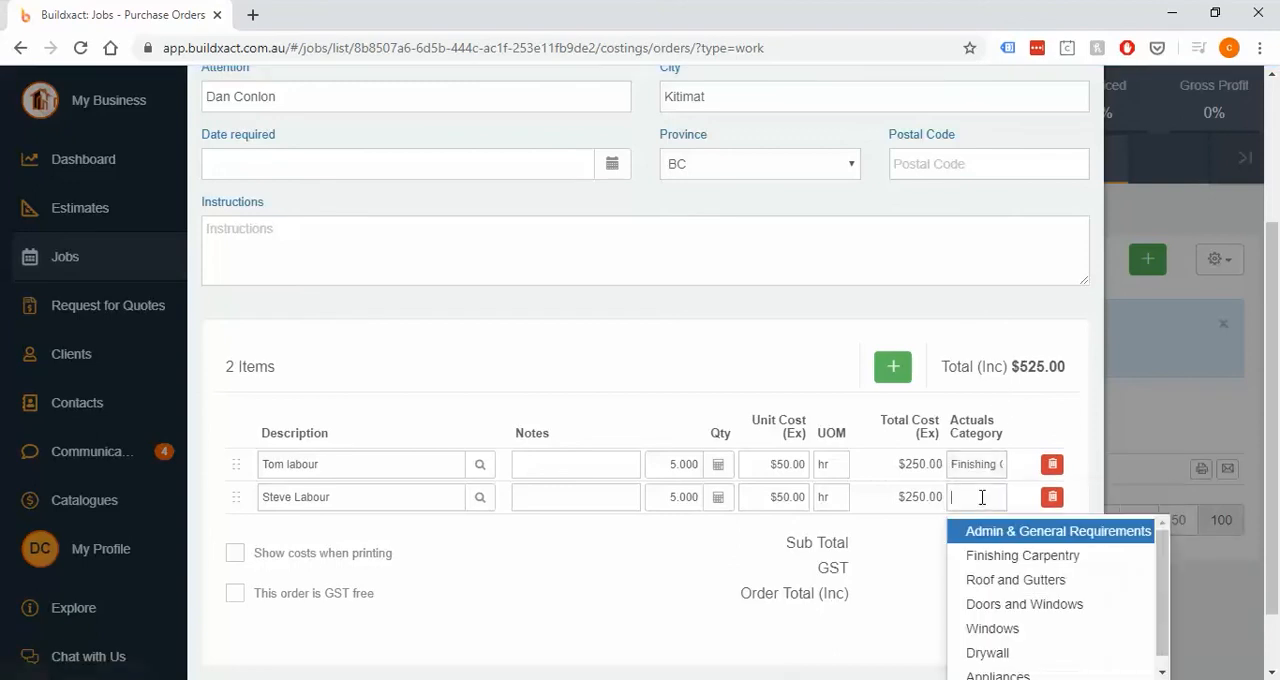
{"action": "left_click", "coordinate": [1000, 554]}
- Set the siding work order's status to Completed, review the notice about actual quantities, and save and close the order
{"action": "scroll", "coordinate": [990, 376], "scroll_direction": "up", "scroll_amount": 2}
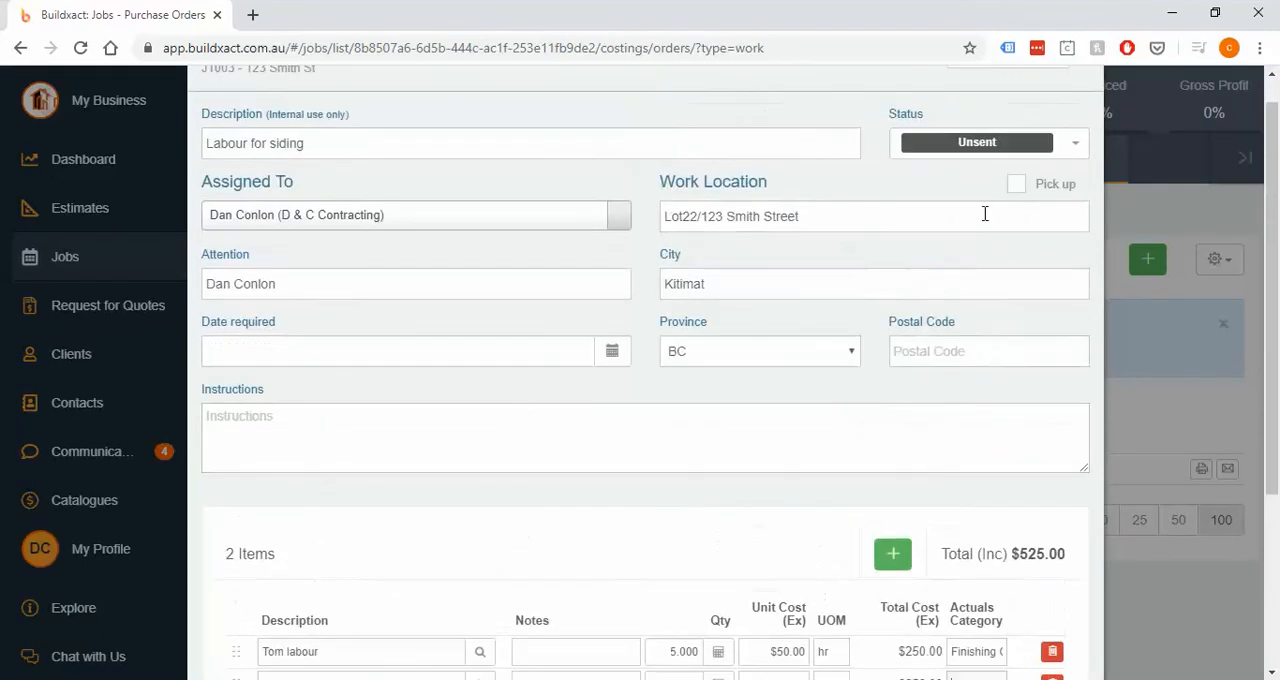
{"action": "left_click", "coordinate": [975, 148]}
{"action": "left_click", "coordinate": [940, 224]}
{"action": "scroll", "coordinate": [900, 300], "scroll_direction": "down", "scroll_amount": 3}
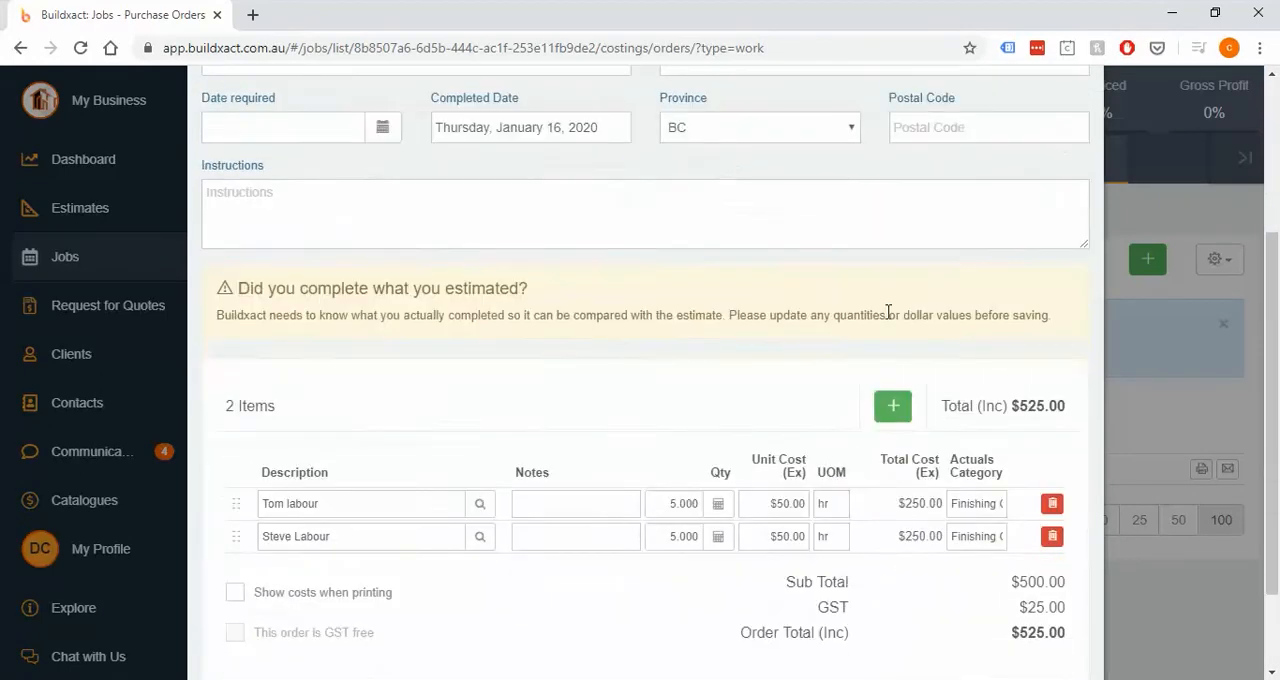
{"action": "left_click_drag", "start_coordinate": [241, 229], "coordinate": [577, 222]}
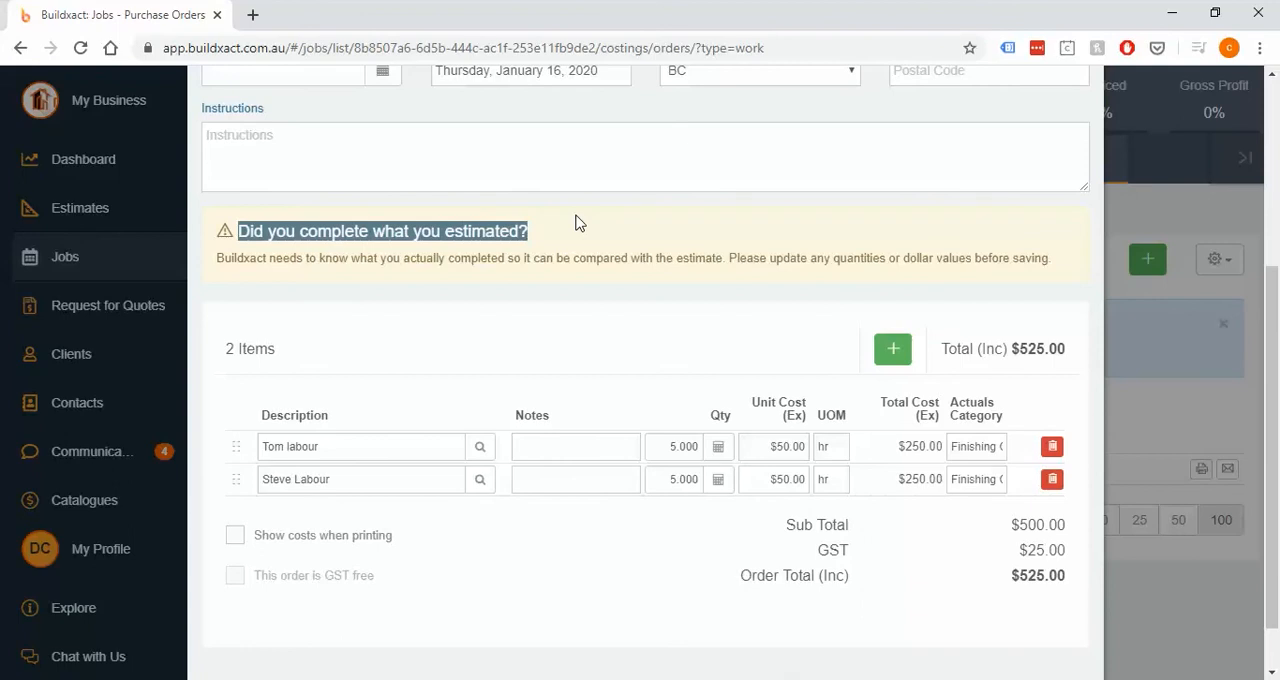
{"action": "left_click", "coordinate": [576, 222]}
{"action": "scroll", "coordinate": [712, 305], "scroll_direction": "down", "scroll_amount": 1}
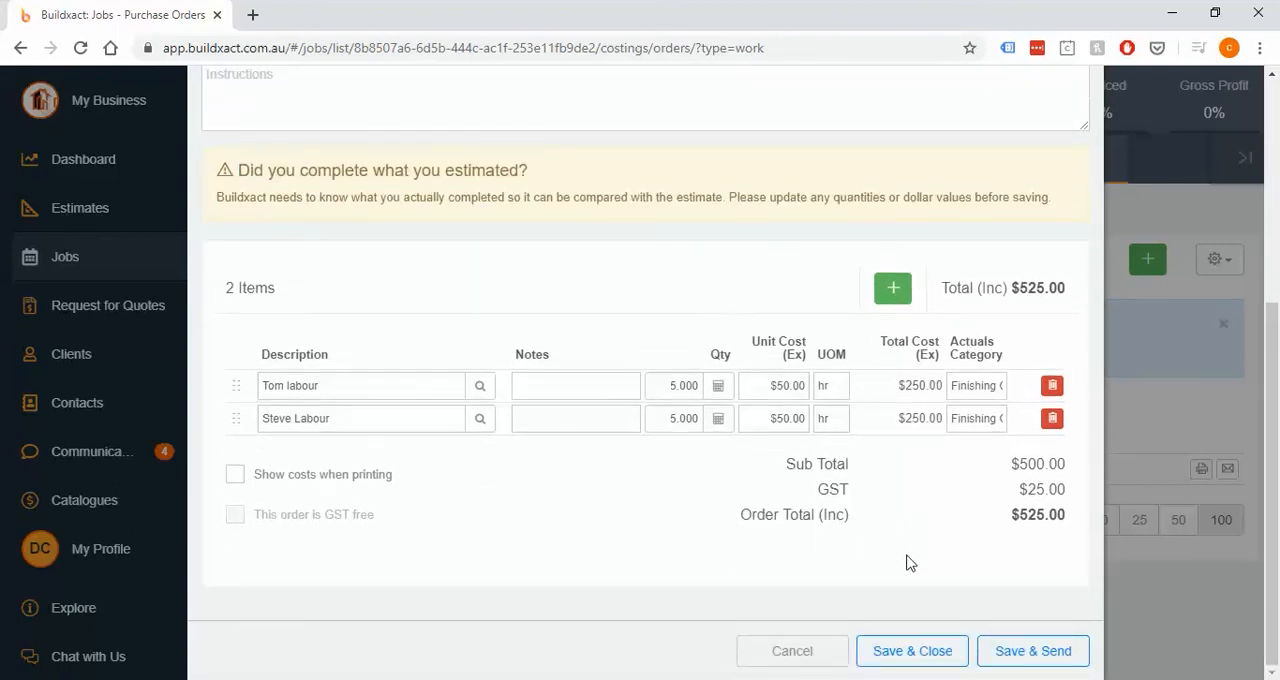
{"action": "left_click", "coordinate": [924, 653]}
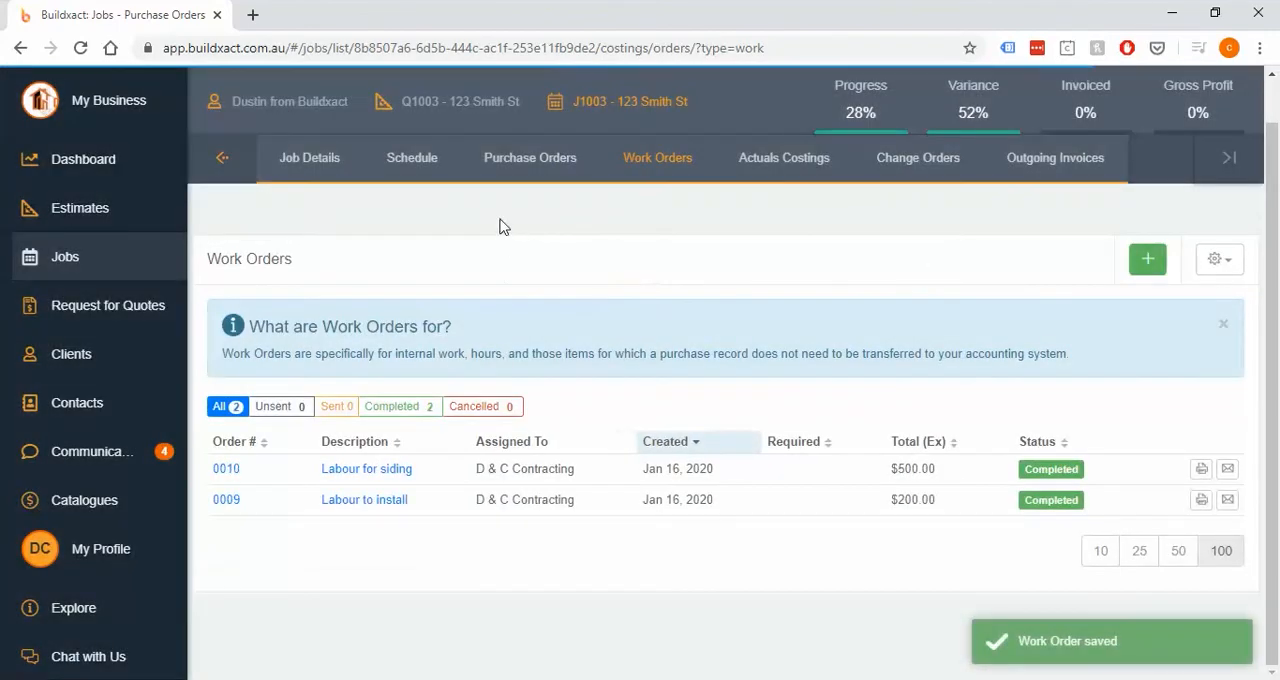
- Open the Finishing Carpentry category in the job's actuals costings and examine the two new labour lines
{"action": "left_click", "coordinate": [750, 168]}
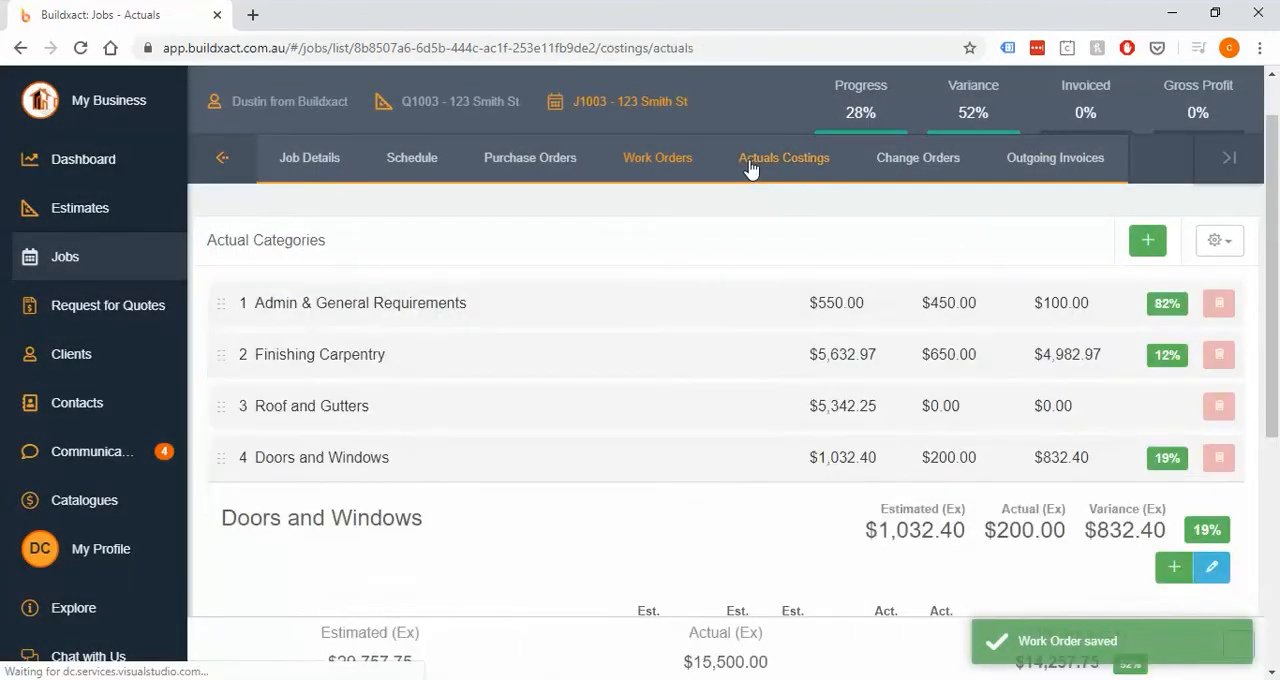
{"action": "scroll", "coordinate": [708, 186], "scroll_direction": "down", "scroll_amount": 3}
{"action": "scroll", "coordinate": [683, 266], "scroll_direction": "up", "scroll_amount": 1}
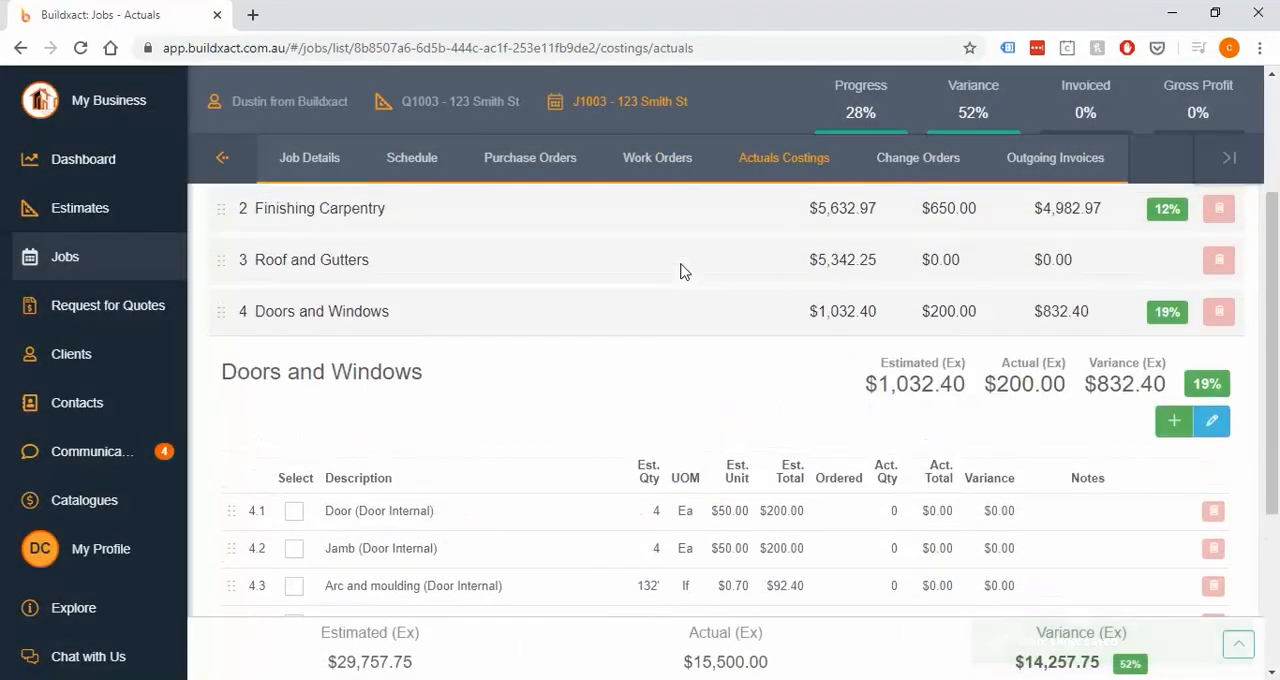
{"action": "scroll", "coordinate": [574, 294], "scroll_direction": "up", "scroll_amount": 2}
{"action": "left_click", "coordinate": [555, 302]}
{"action": "scroll", "coordinate": [585, 443], "scroll_direction": "down", "scroll_amount": 1}
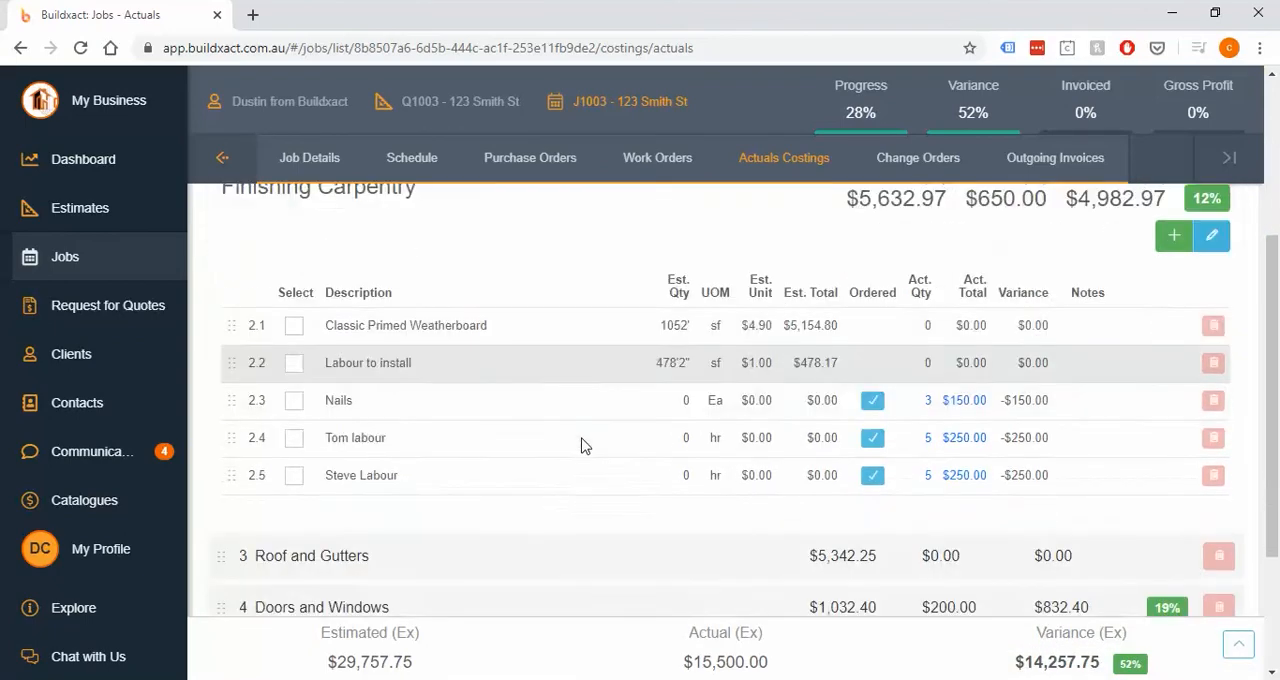
{"action": "left_click_drag", "start_coordinate": [580, 443], "coordinate": [1098, 490]}
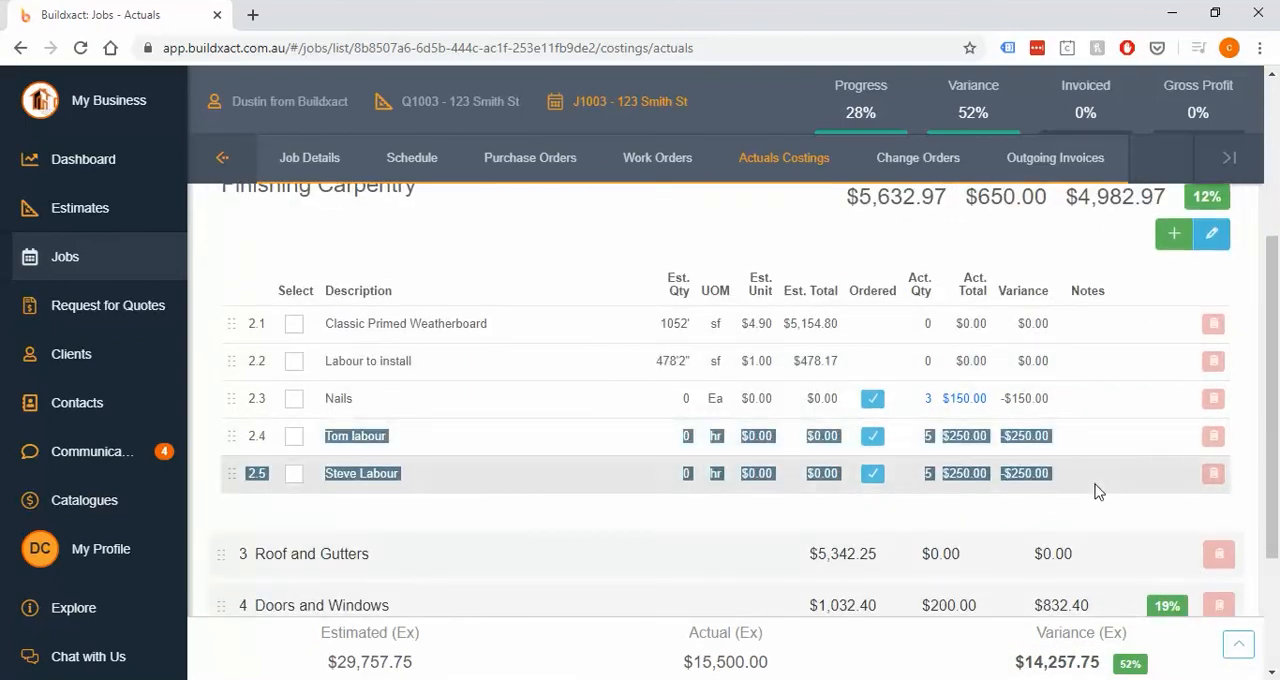
{"action": "left_click", "coordinate": [1094, 514]}
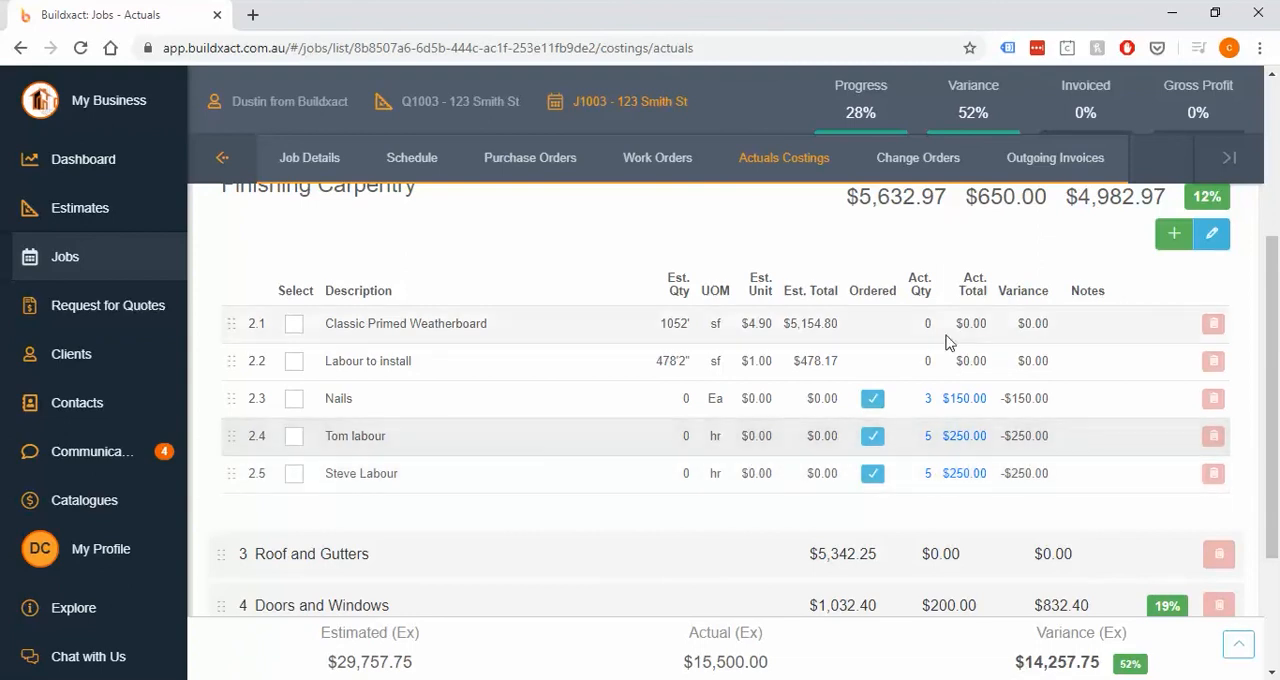
- Compare the estimated, actual and variance totals of the Finishing Carpentry category
{"action": "scroll", "coordinate": [955, 340], "scroll_direction": "up", "scroll_amount": 1}
{"action": "left_click_drag", "start_coordinate": [846, 290], "coordinate": [1166, 288]}
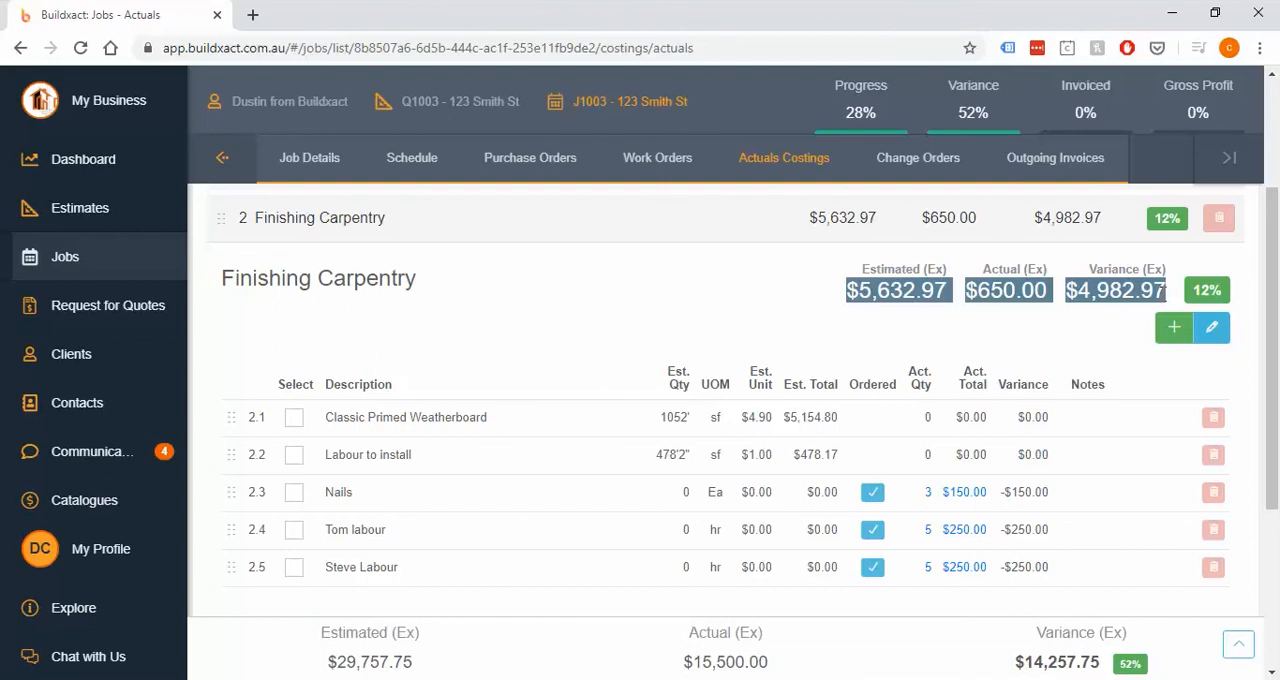
{"action": "left_click", "coordinate": [1068, 342]}
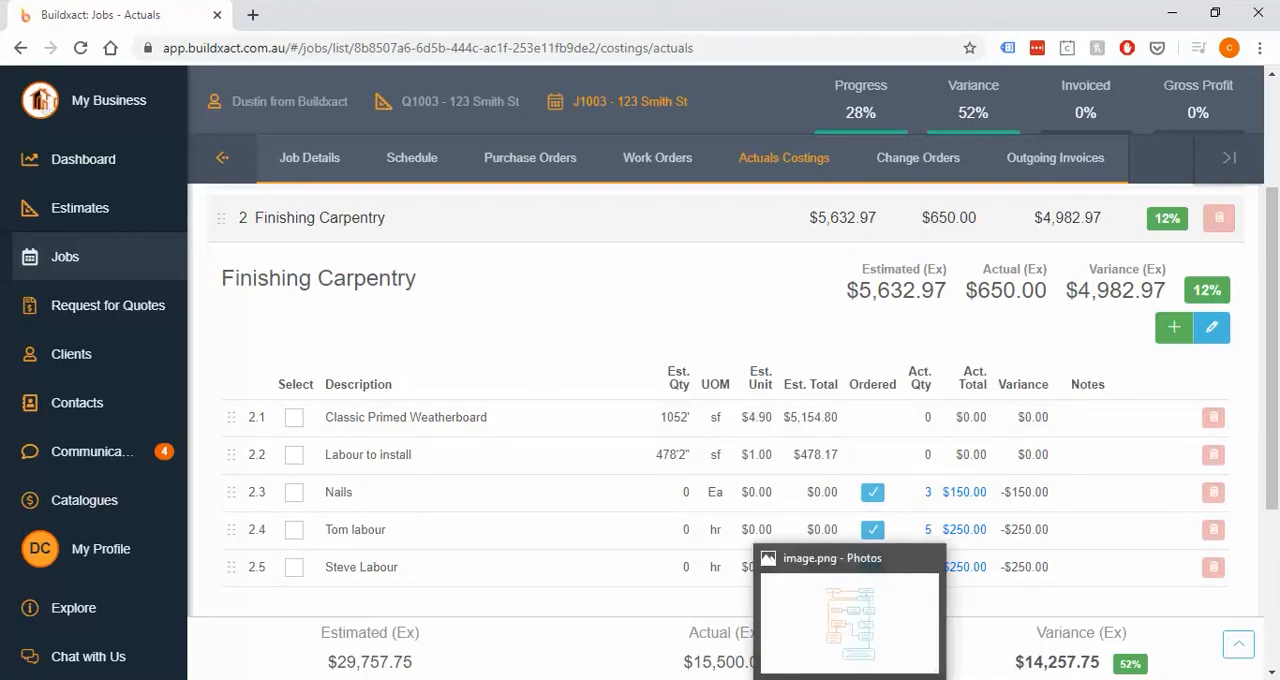
- Switch to the Photos app to view the workflow diagram in image.png
{"action": "left_click", "coordinate": [850, 679]}
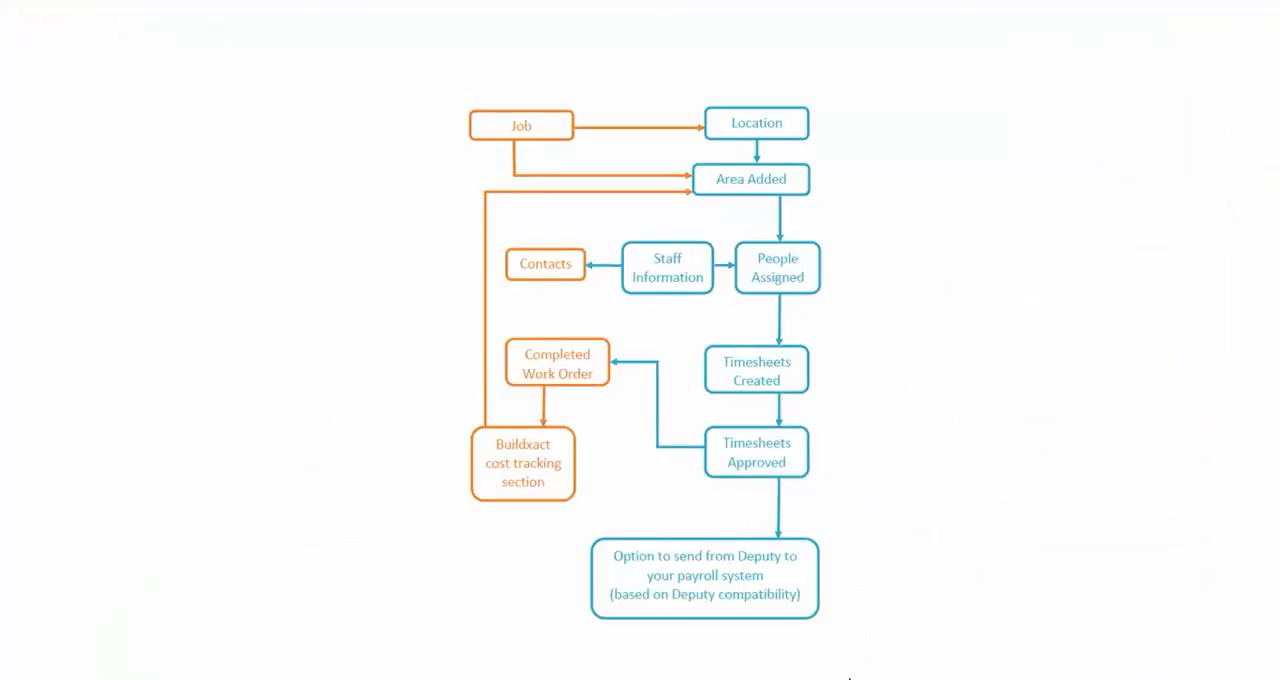